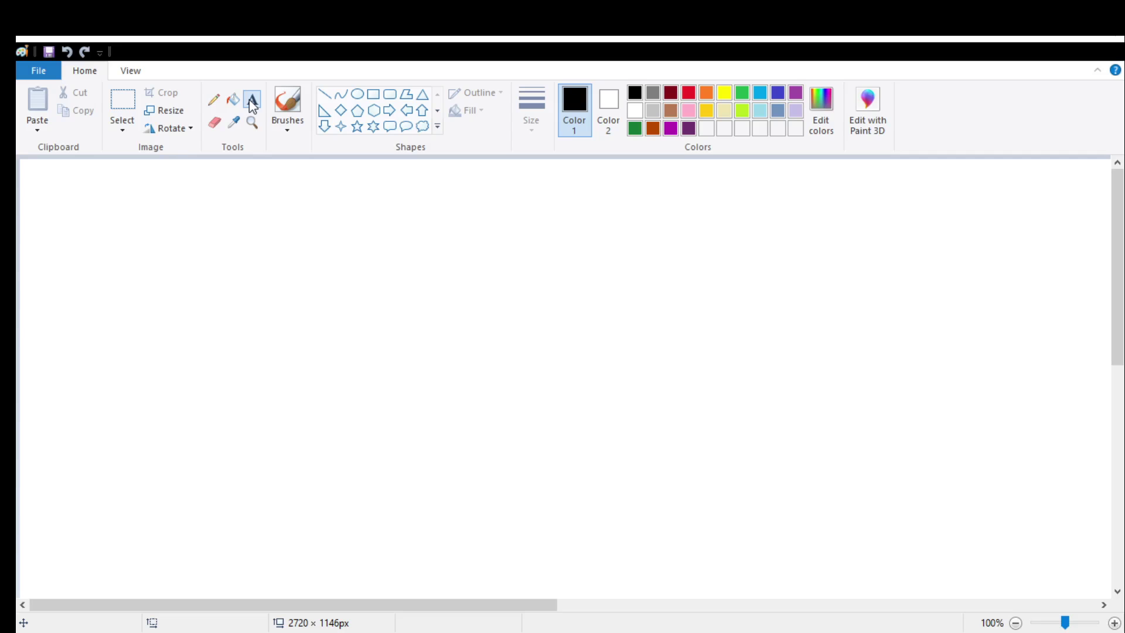
Start an opaque text box with a yellow background colour and red text colour
click(117, 309)
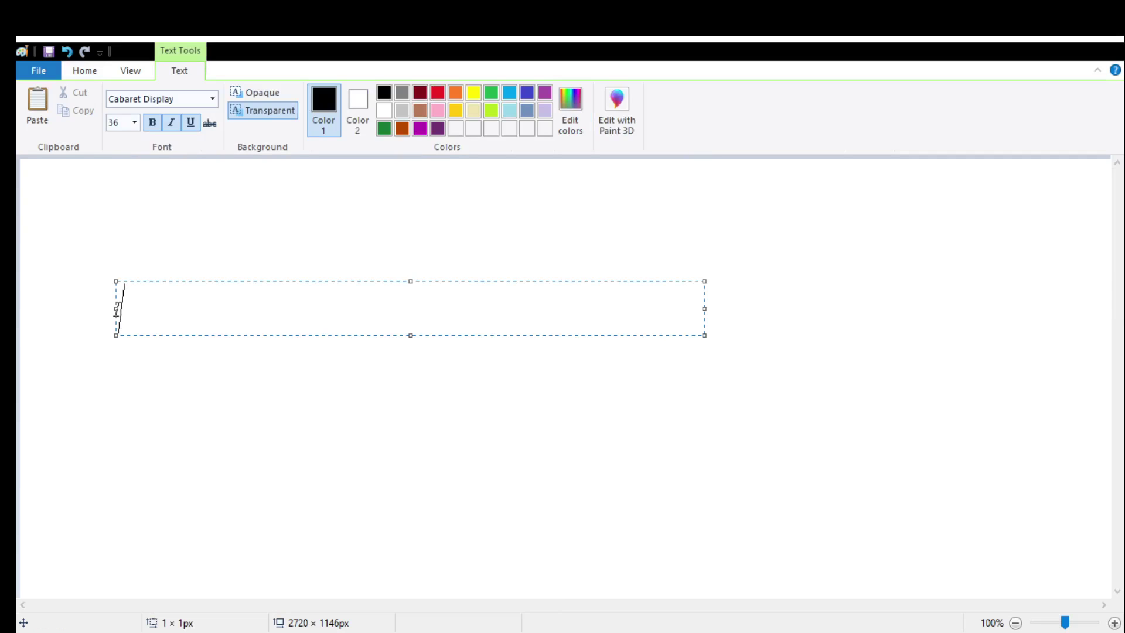
click(269, 92)
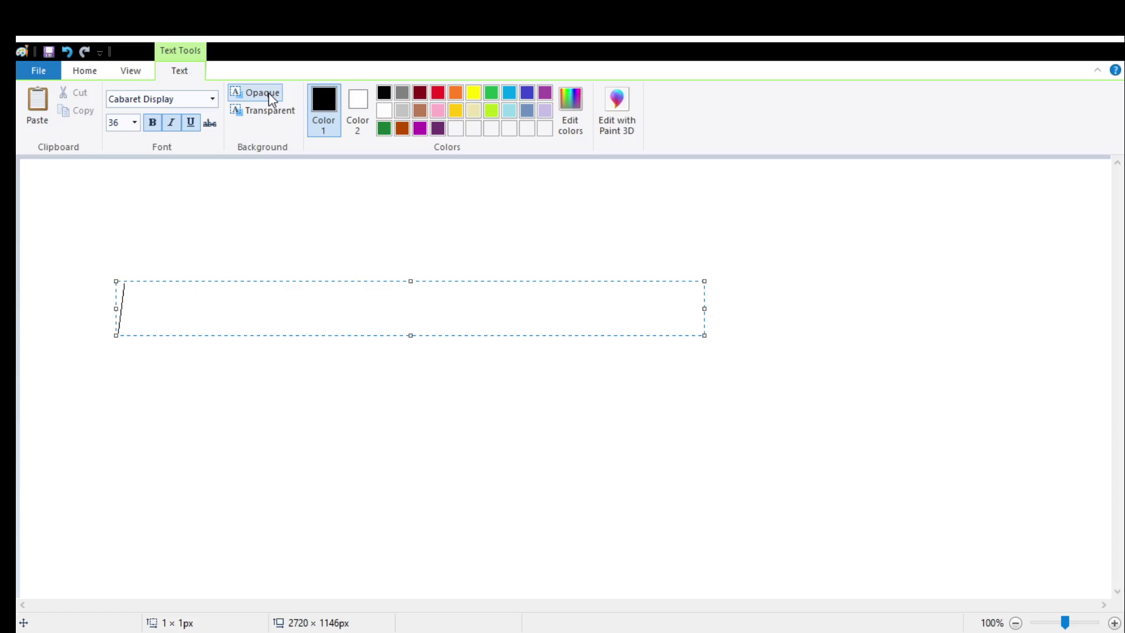
click(361, 123)
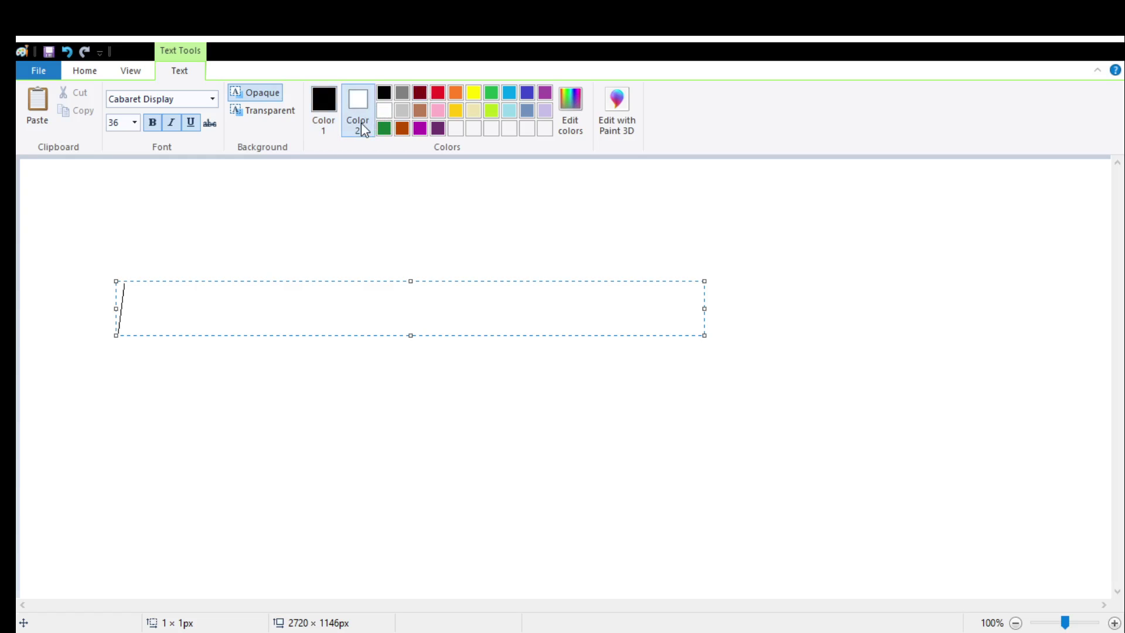
click(510, 110)
click(510, 95)
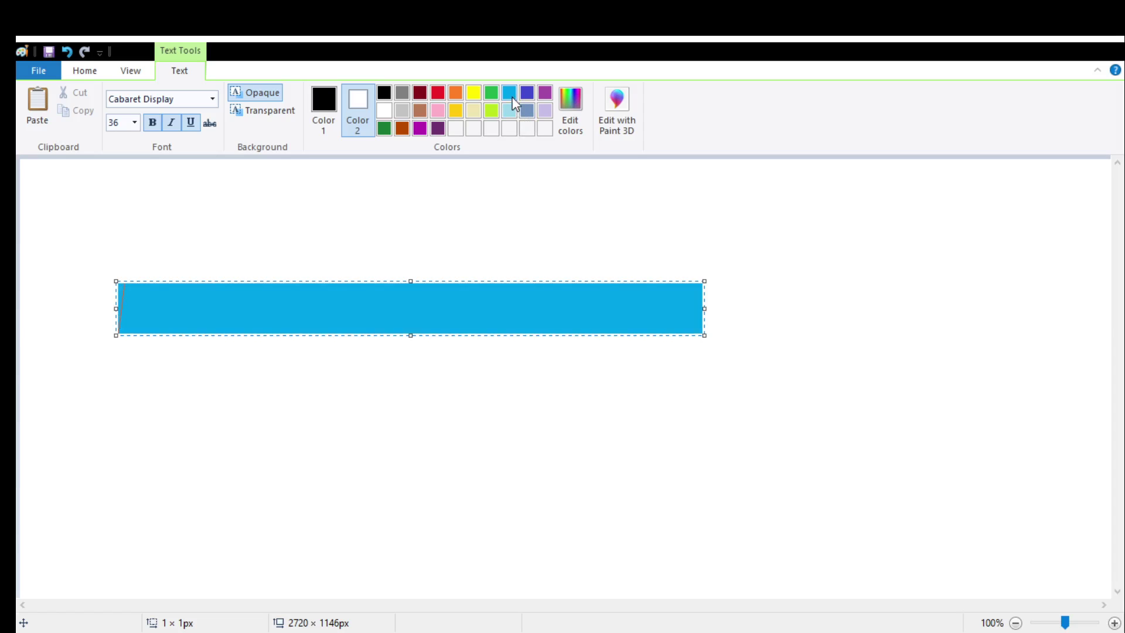
click(527, 92)
click(490, 95)
click(472, 96)
click(457, 97)
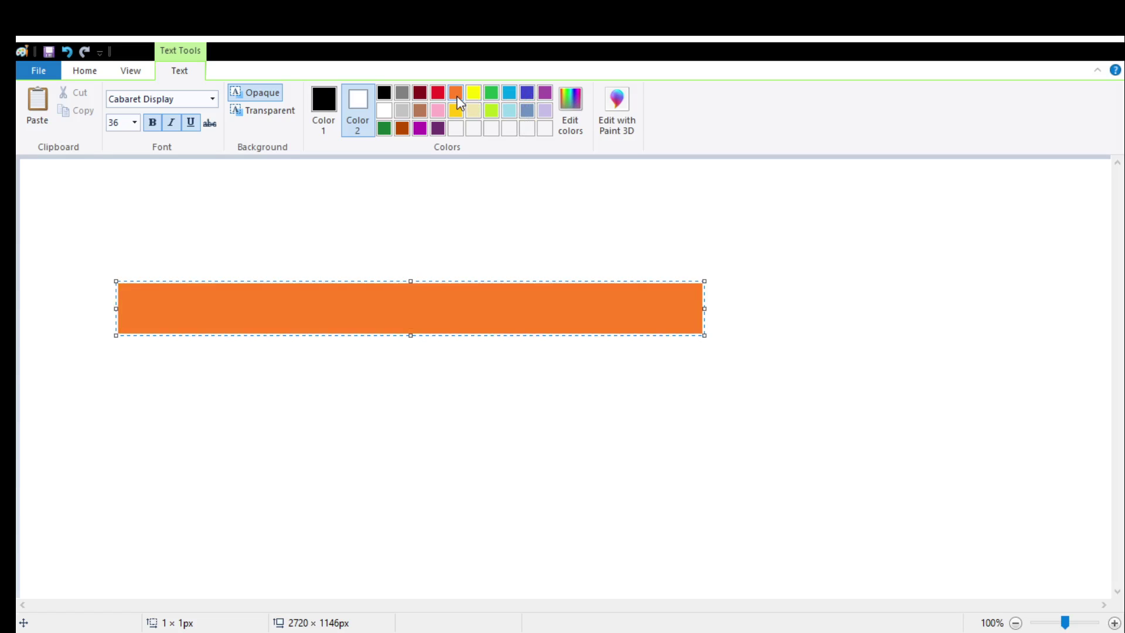
click(472, 96)
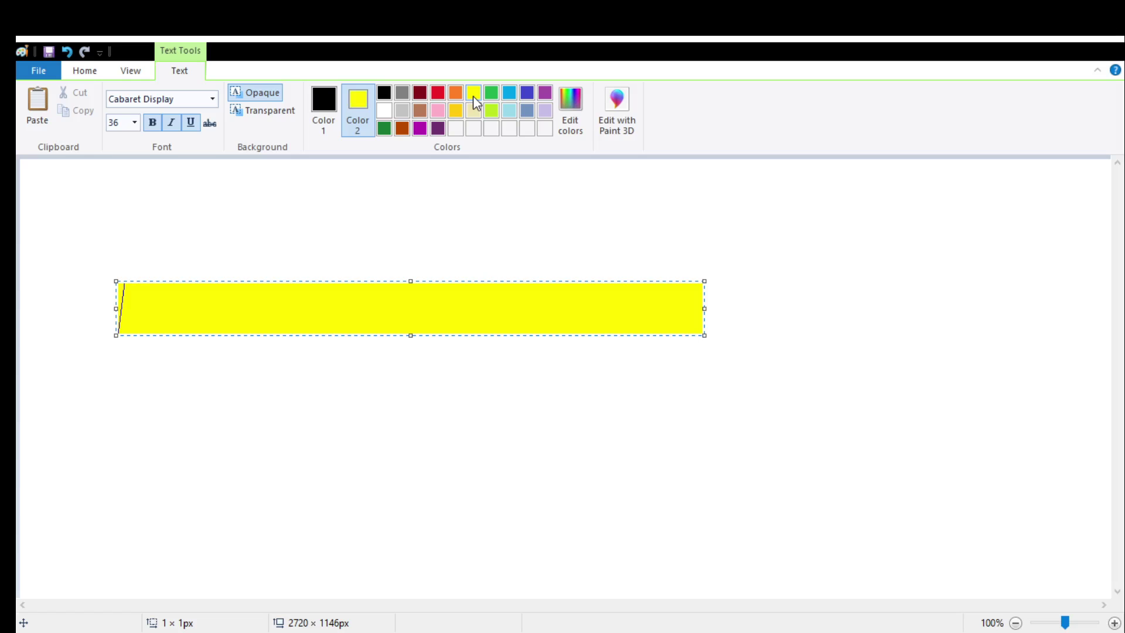
click(329, 133)
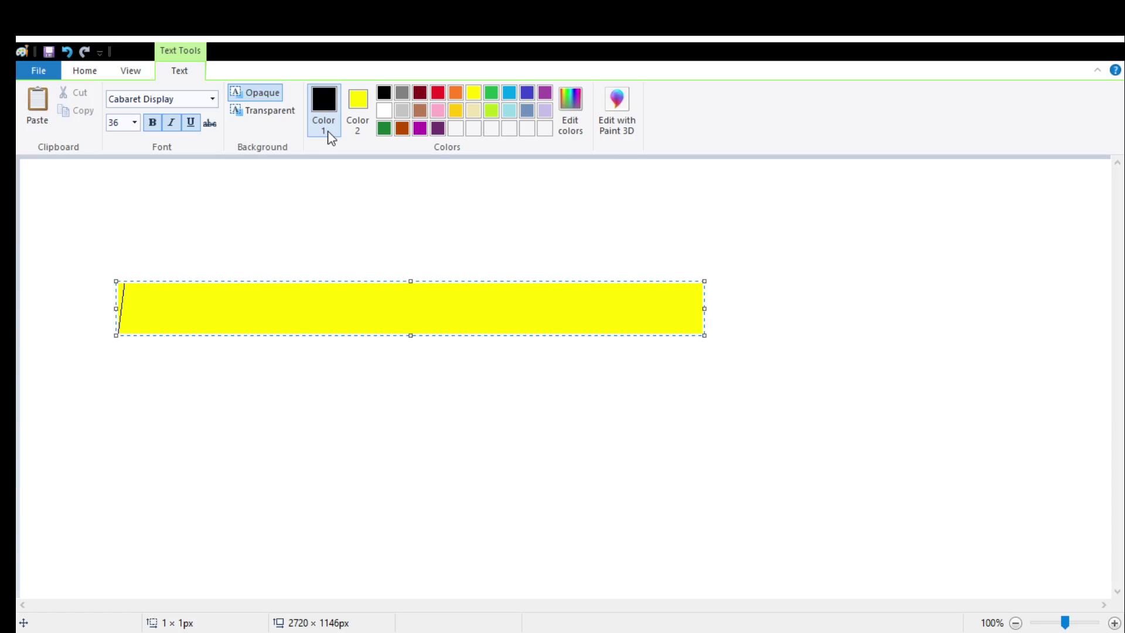
click(441, 97)
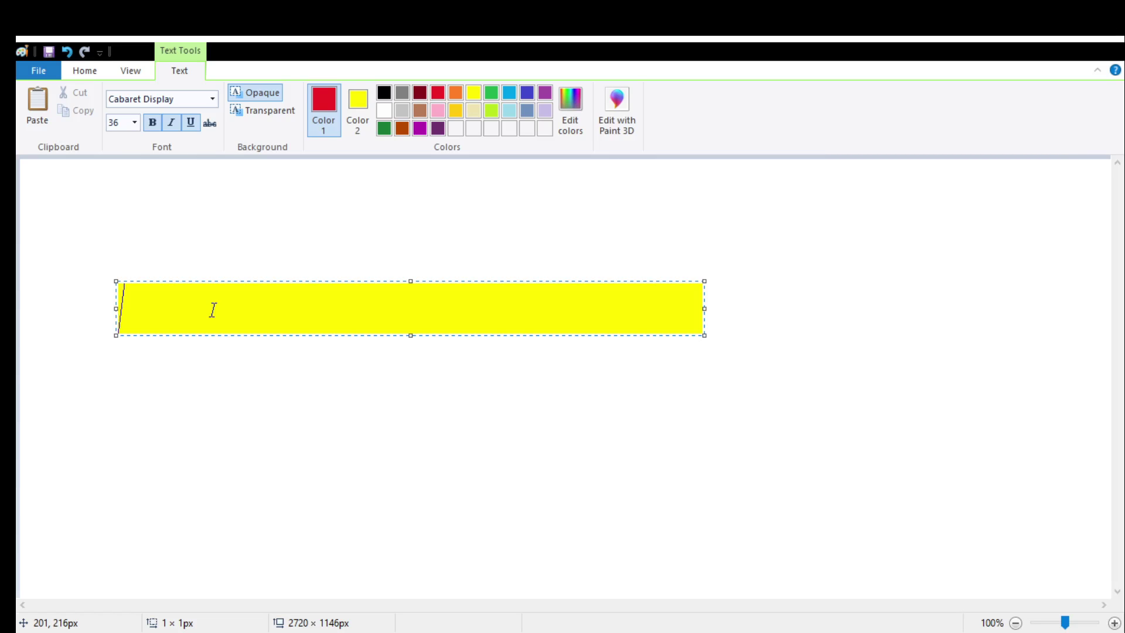
Add the red word OPAQUE on a yellow band trimmed to fit, and commit it
text(O)
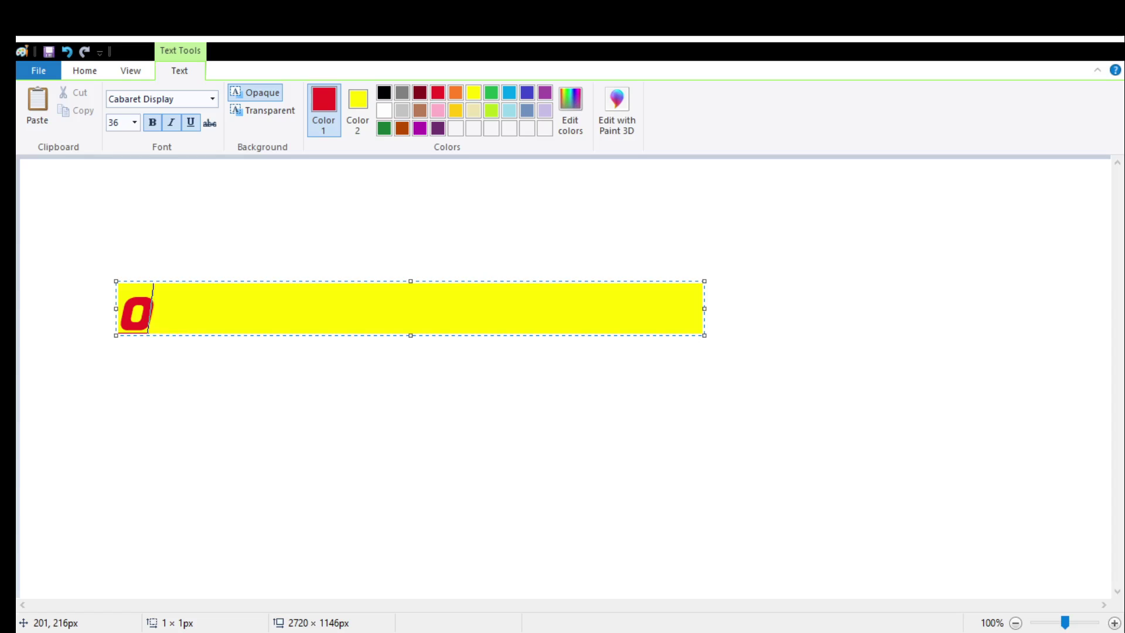
text(PAQ)
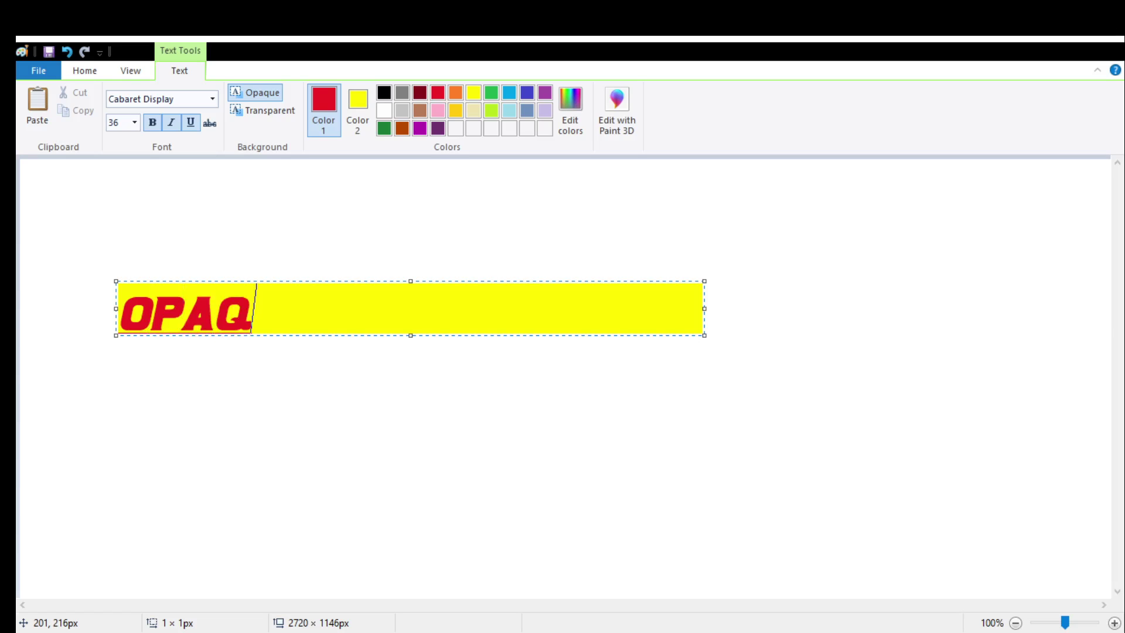
text(UE)
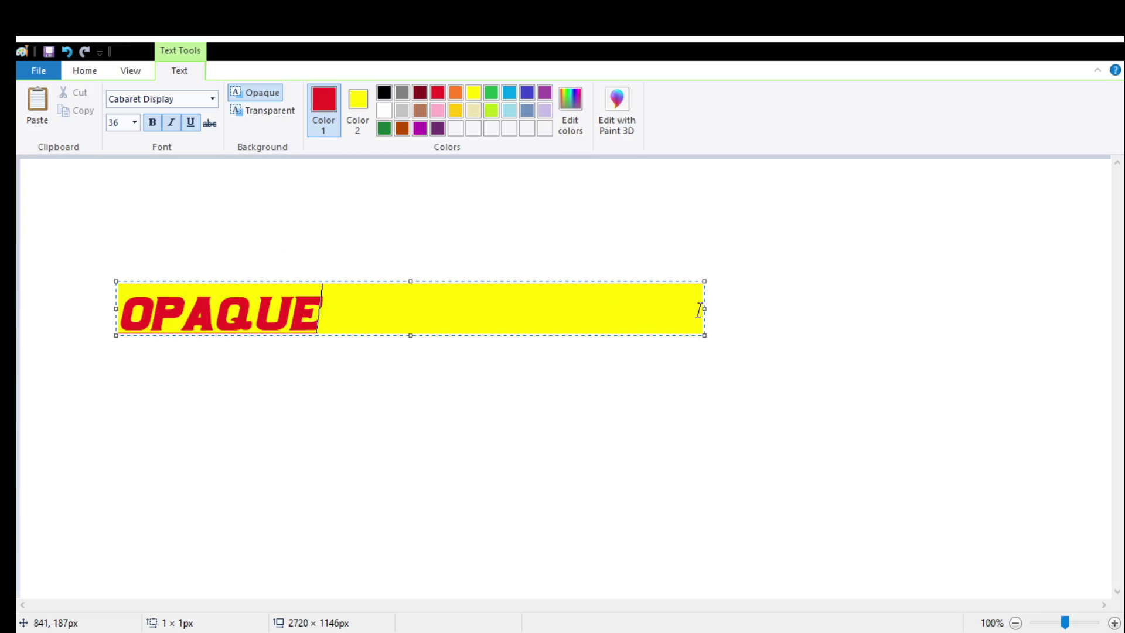
drag(705, 312, 338, 317)
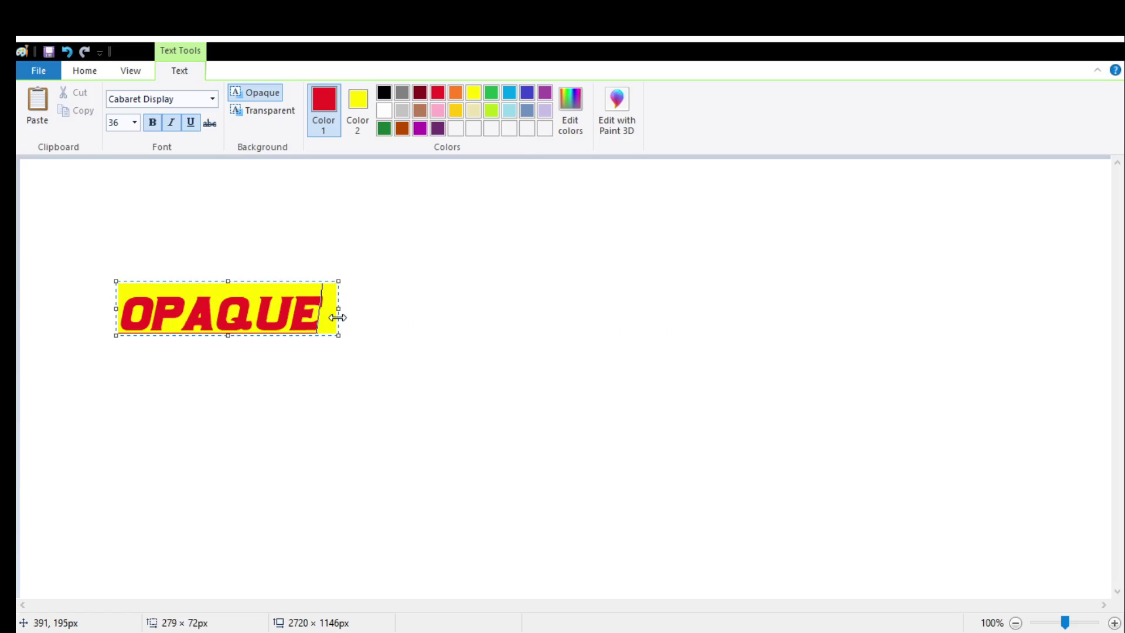
click(417, 325)
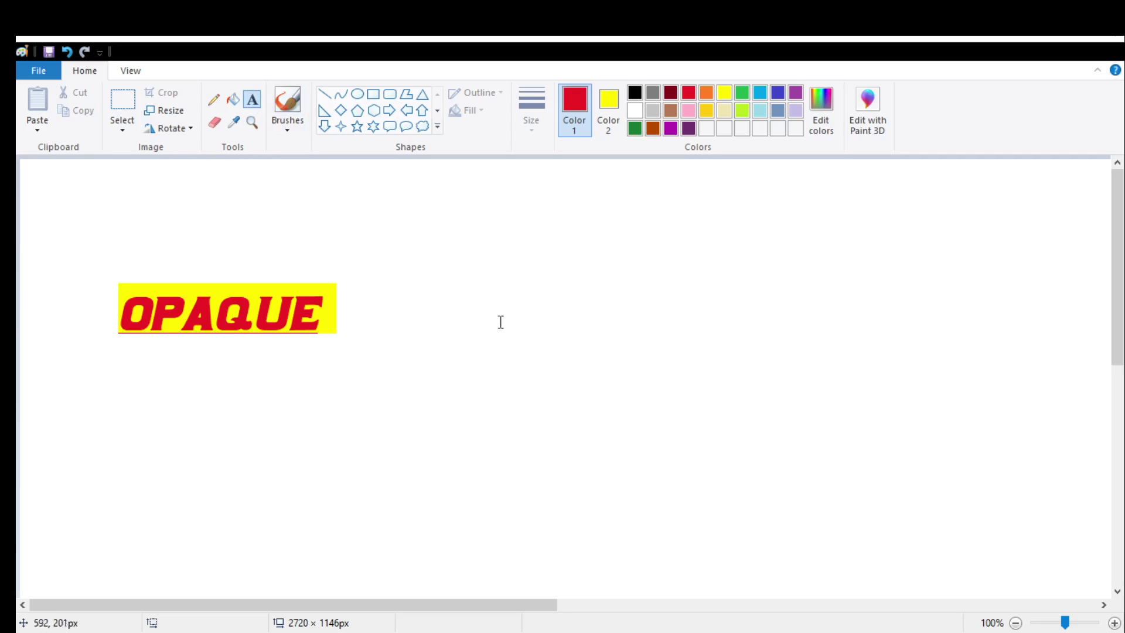
Add TRANSPARENT with a see-through background right of OPAQUE, fitted and committed
click(462, 301)
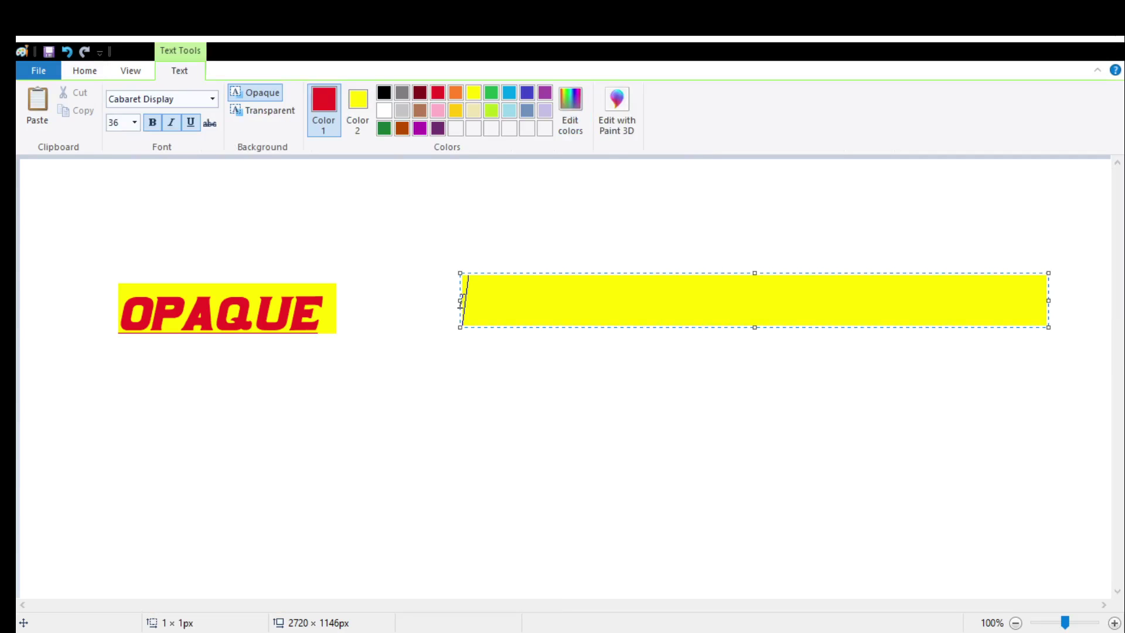
click(271, 117)
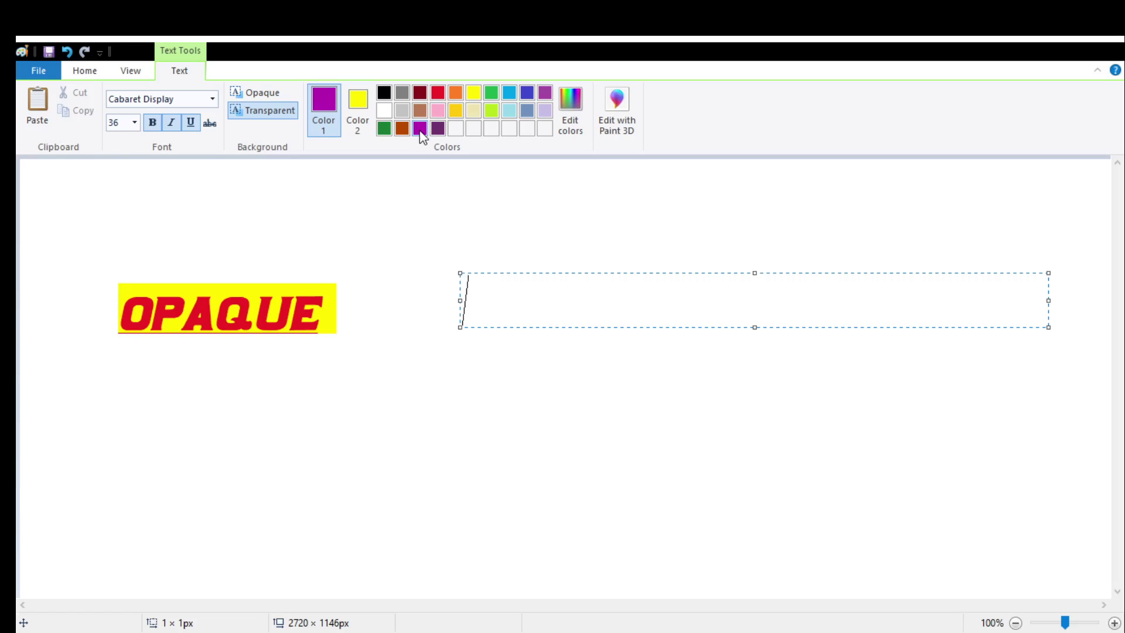
text(TR)
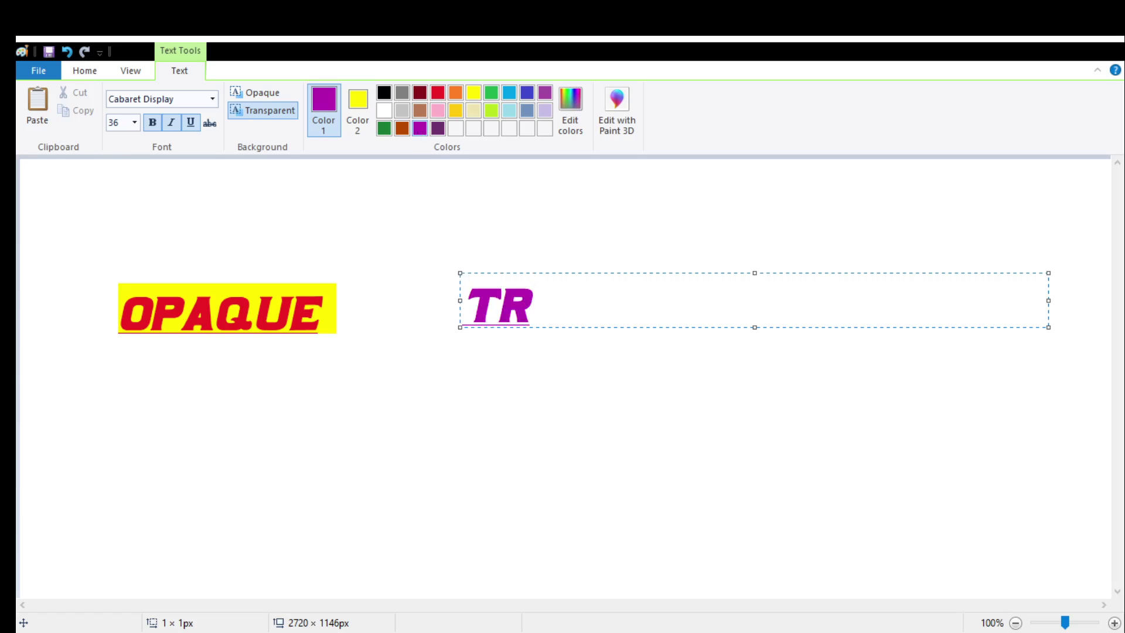
text(ANSPA)
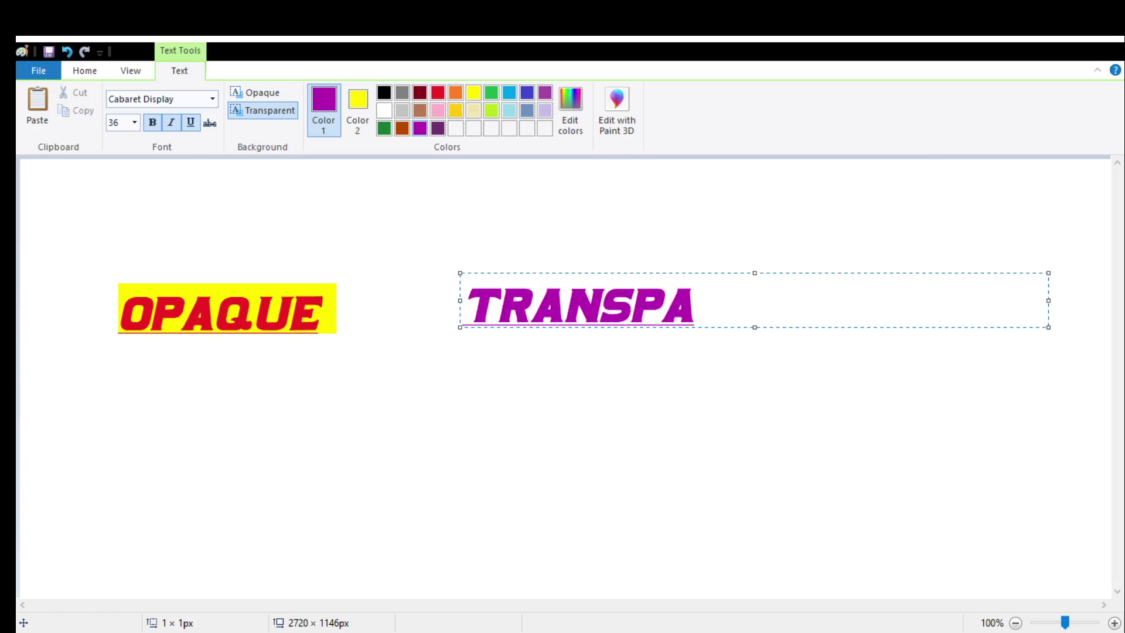
text(RENT)
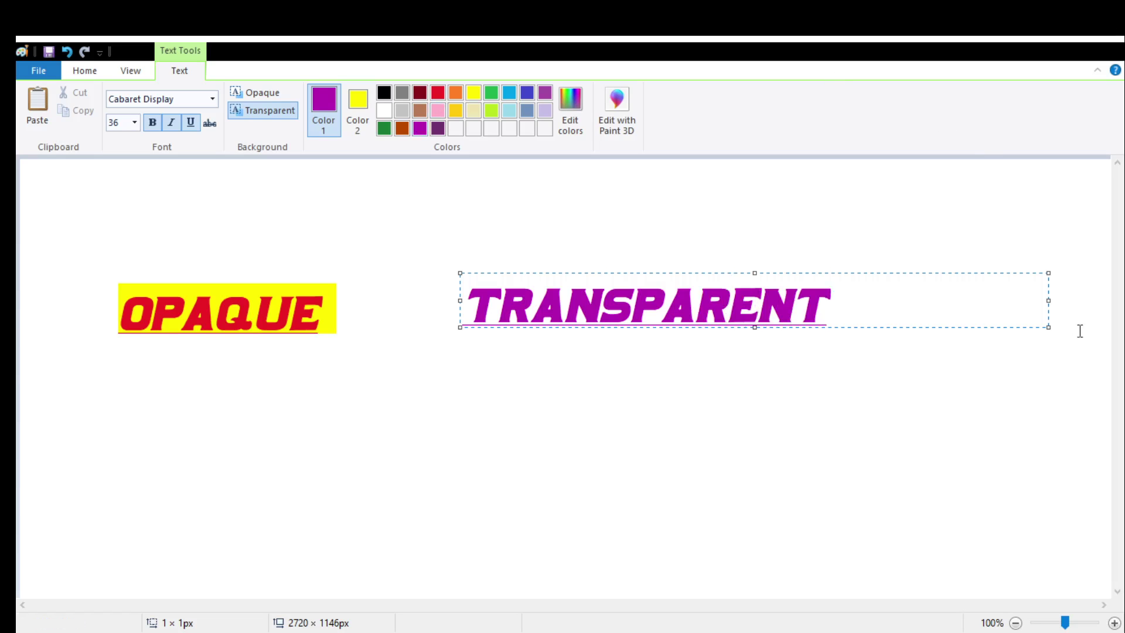
drag(1048, 300, 849, 314)
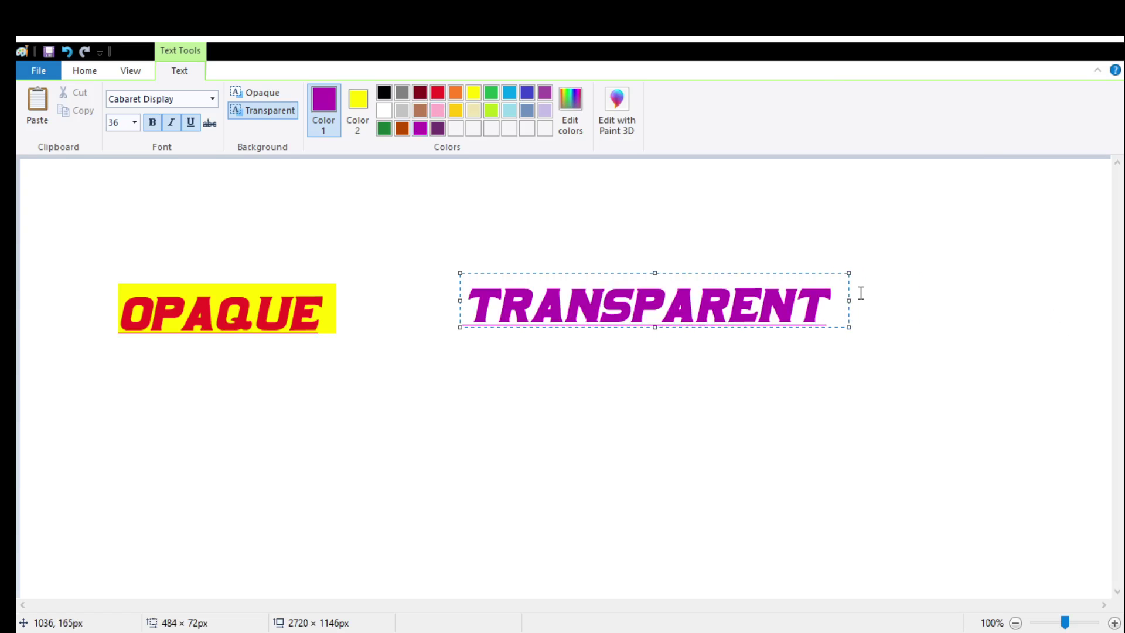
click(377, 438)
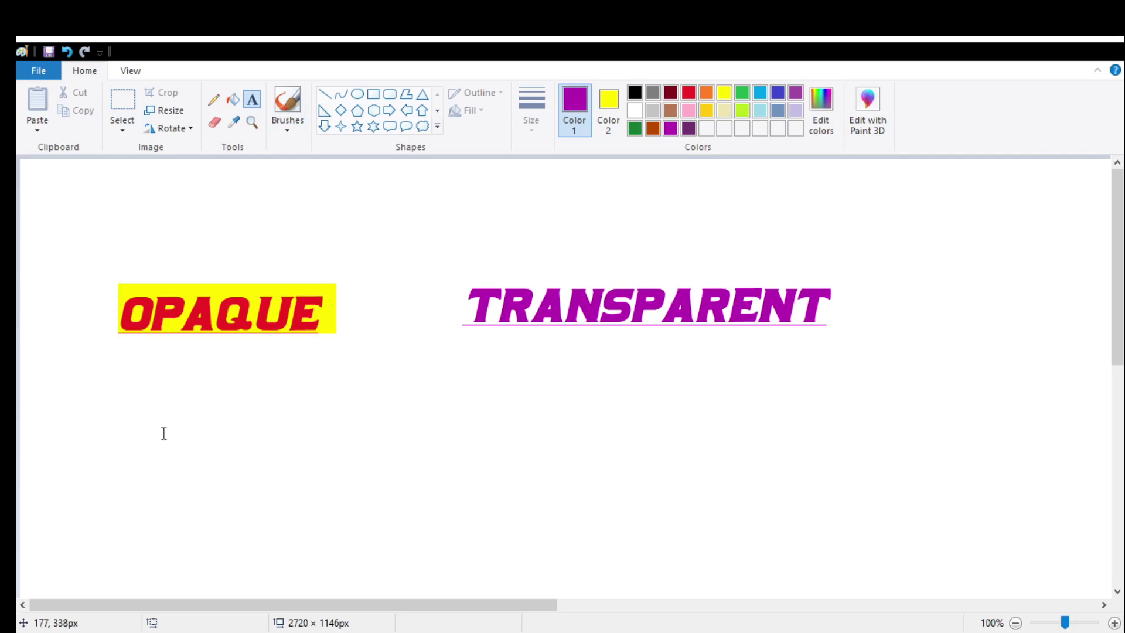
Start a text box below OPAQUE with bold, italic and underline off, in Berlin Sans FB
click(136, 431)
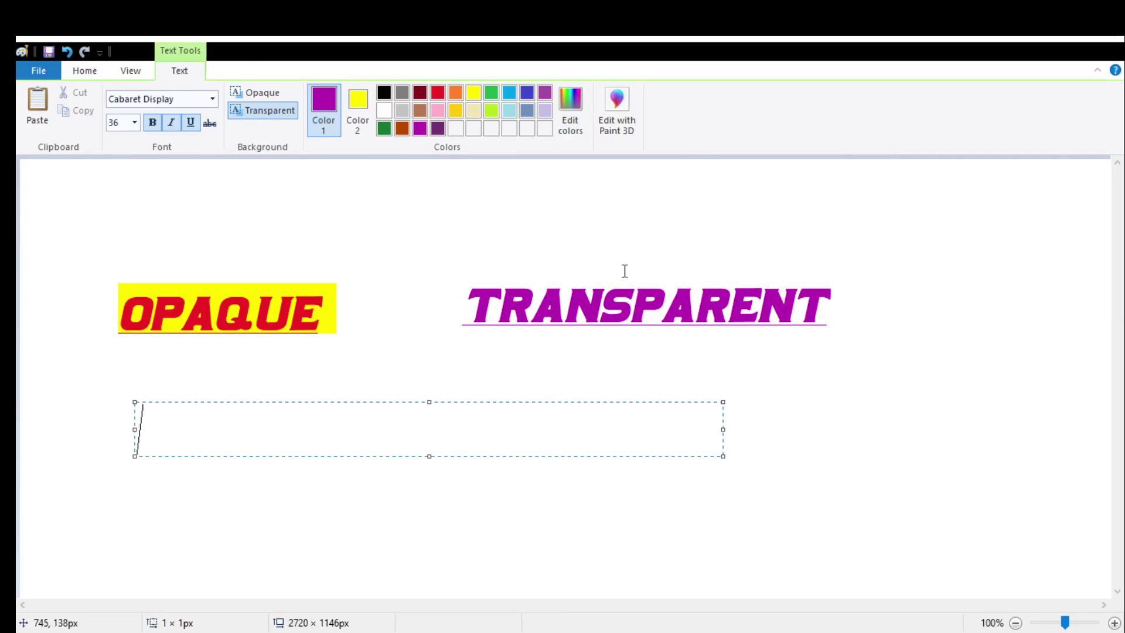
click(154, 123)
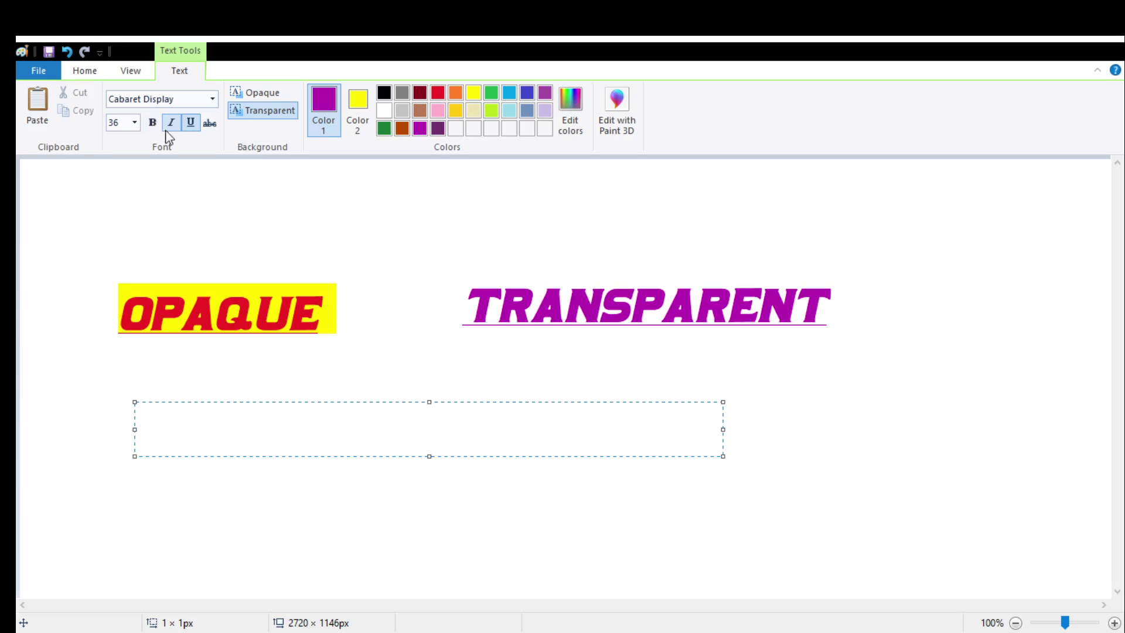
click(172, 122)
click(155, 124)
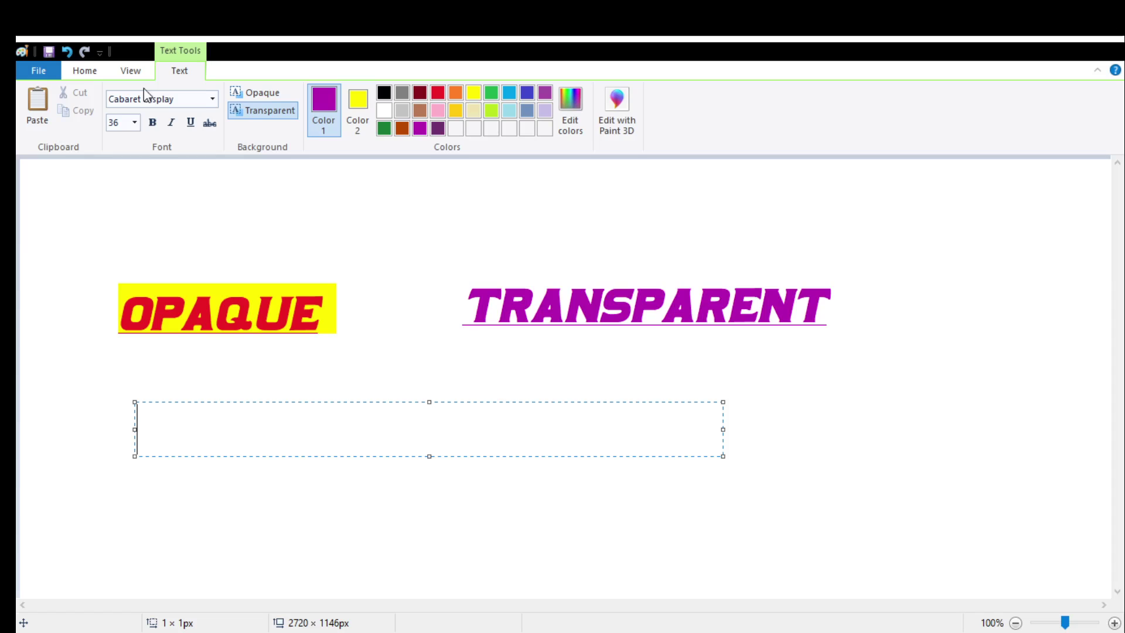
click(211, 103)
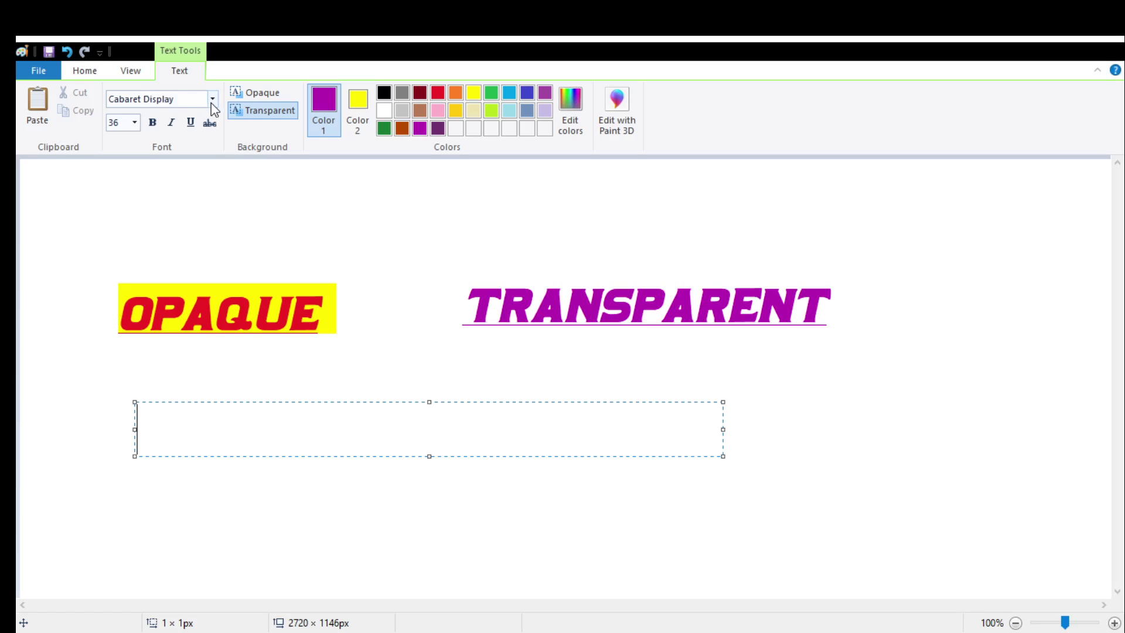
text(Berlin Sans FB)
key(Return)
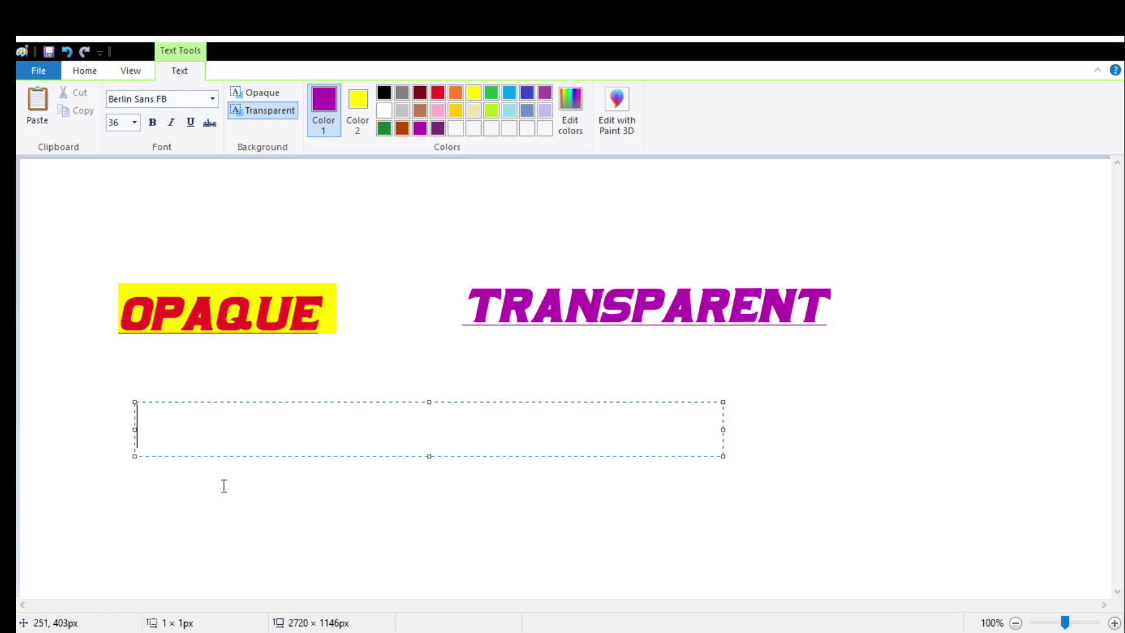
Type the word Bold, fit the box to it, and commit it, leaving bold on
text(B)
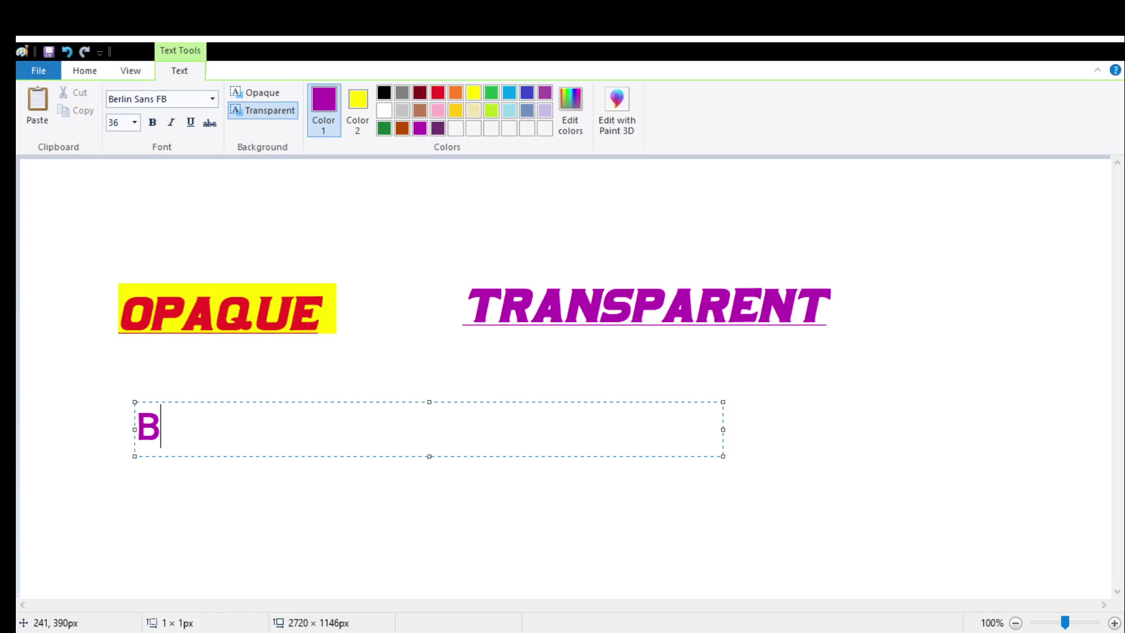
text(old)
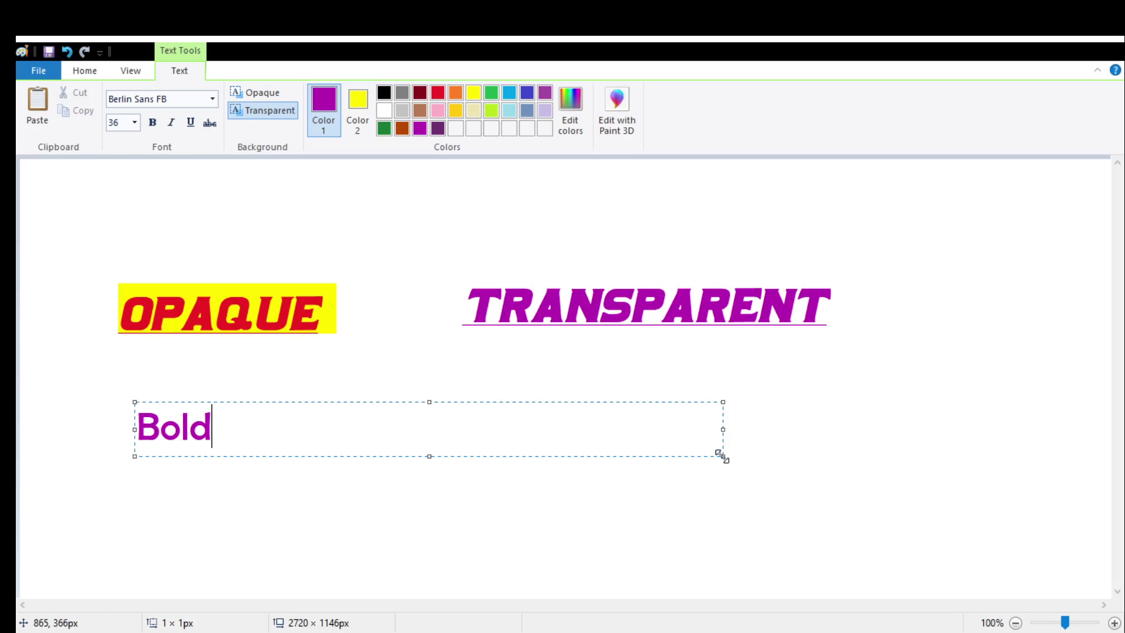
drag(721, 455, 232, 452)
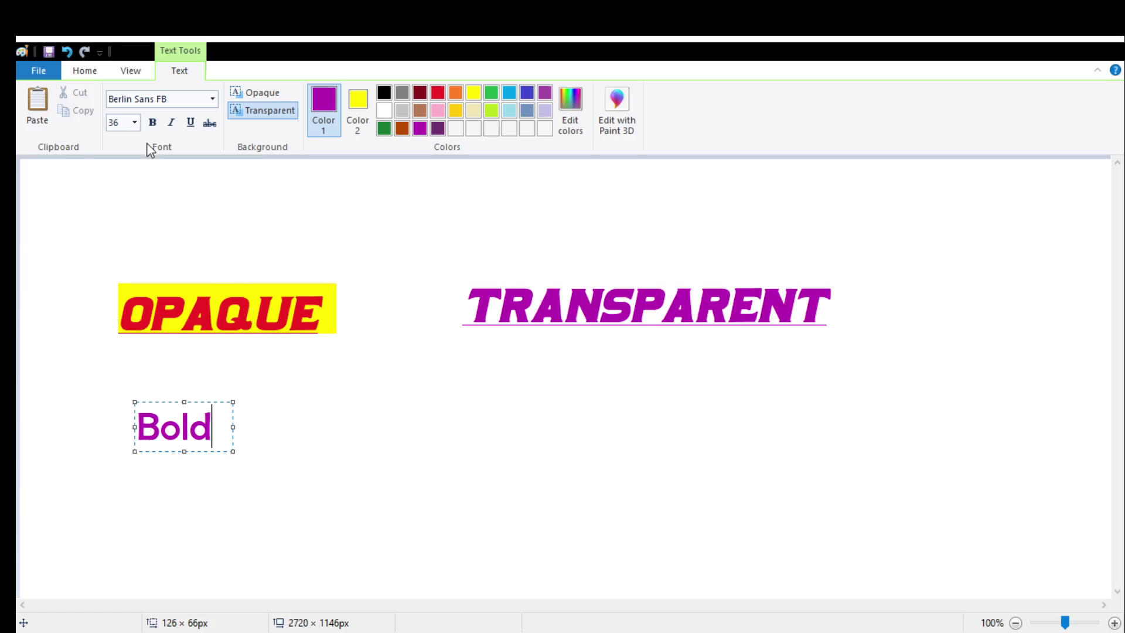
click(154, 122)
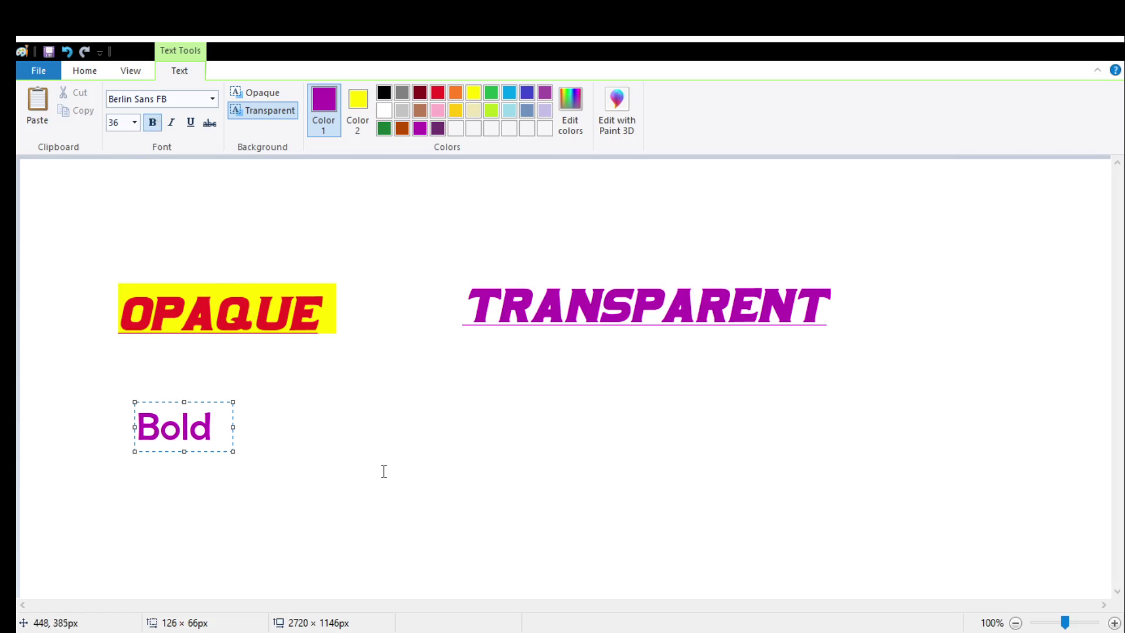
click(314, 429)
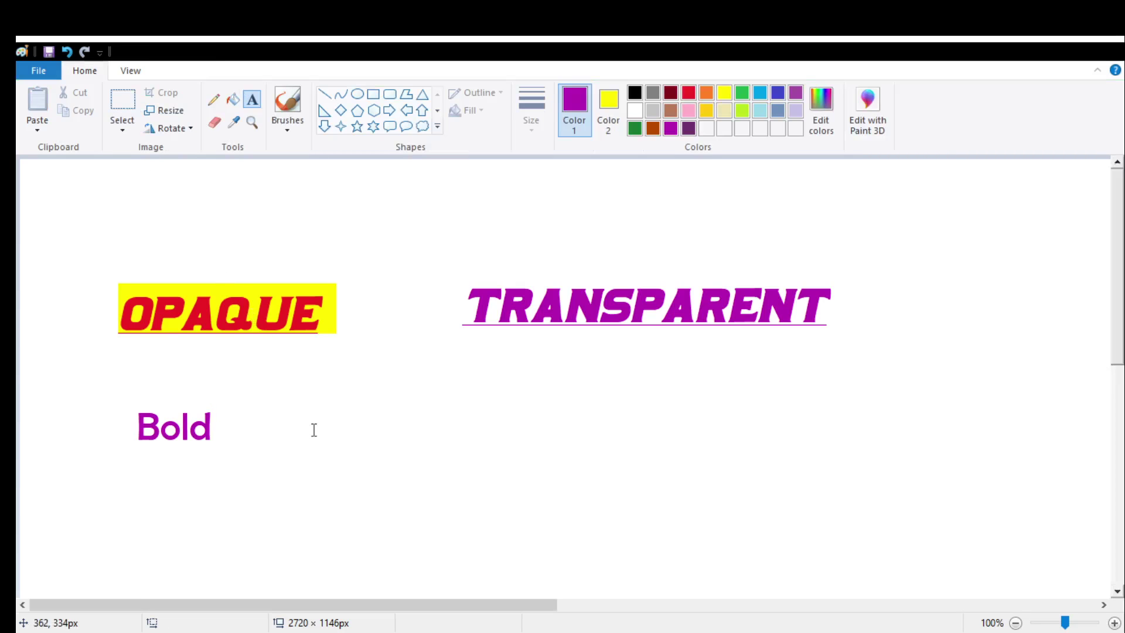
Add a second, bold 'Bold' in purple Berlin Sans FB right of the first
click(272, 424)
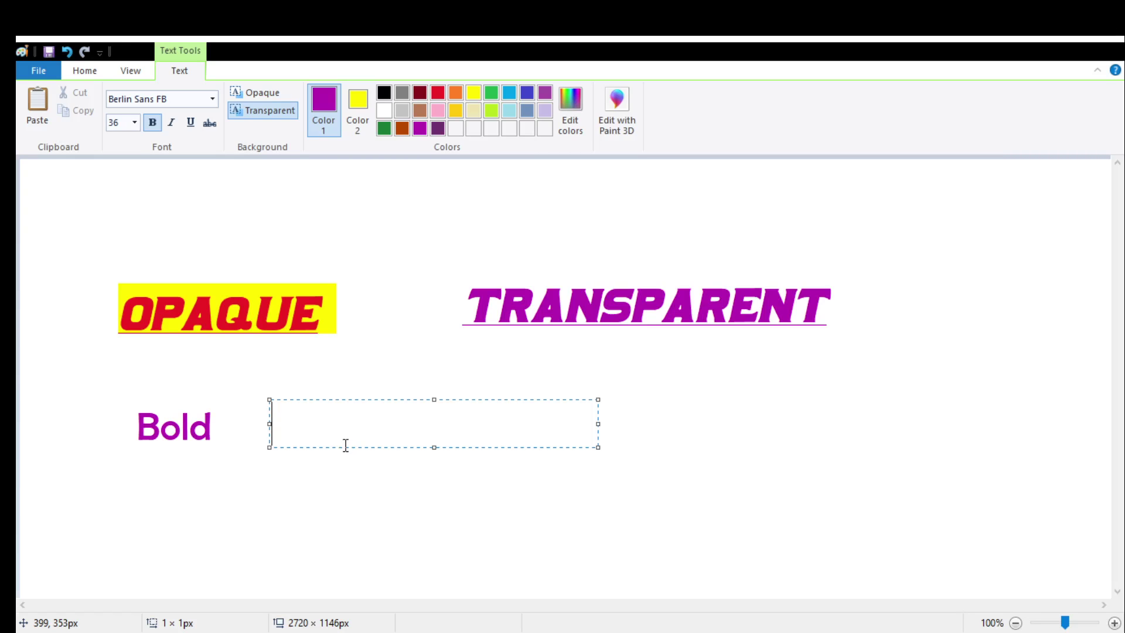
text(Bold)
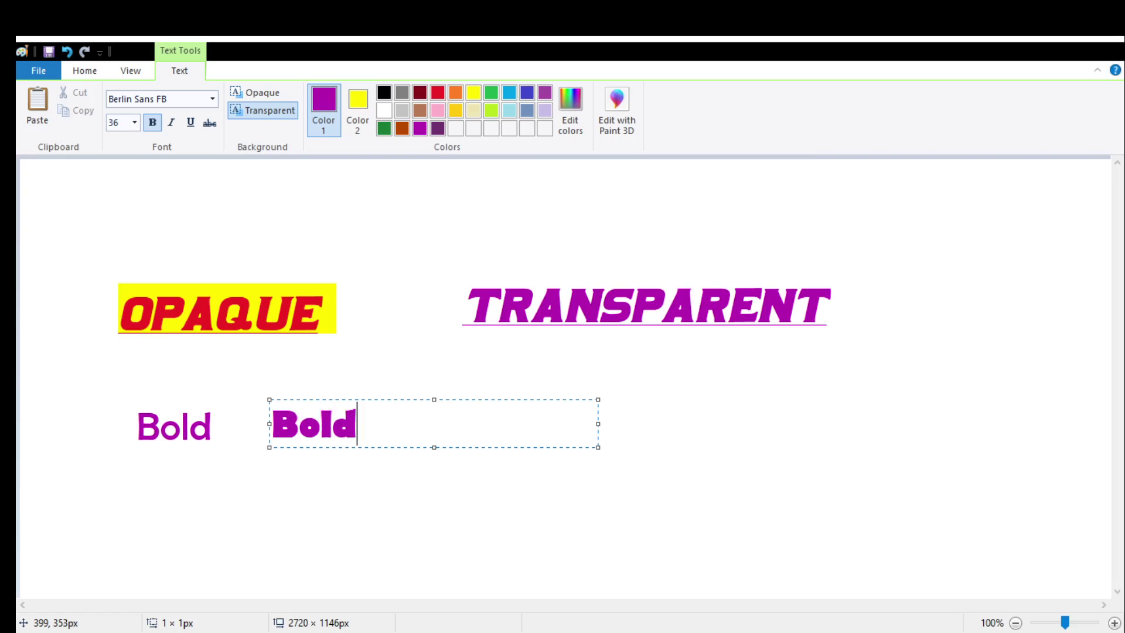
drag(598, 424, 376, 474)
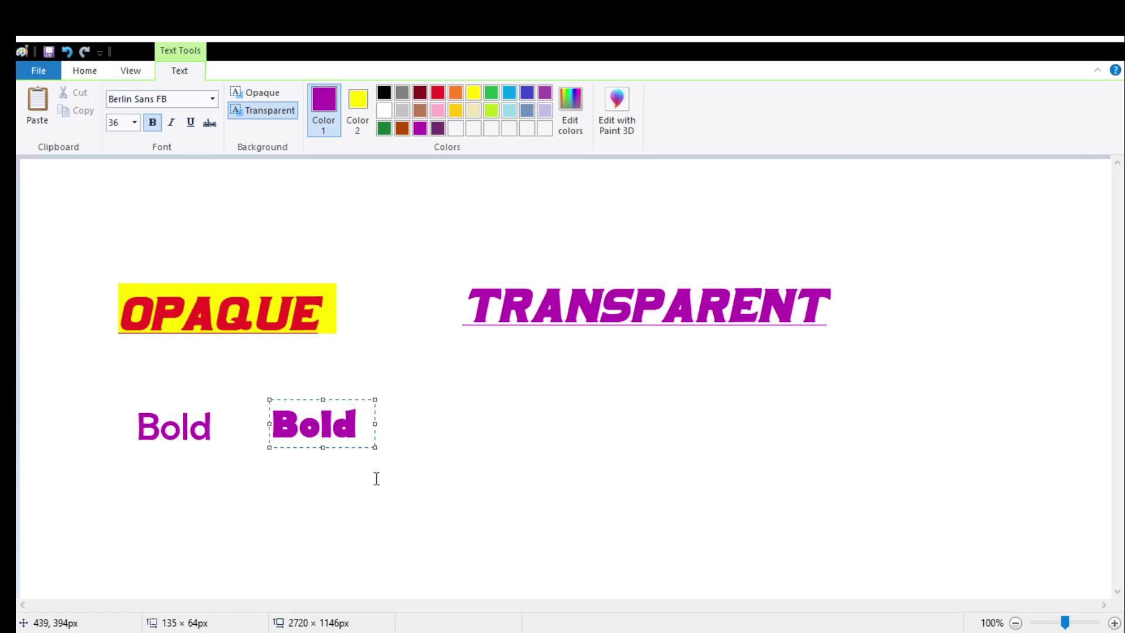
click(456, 396)
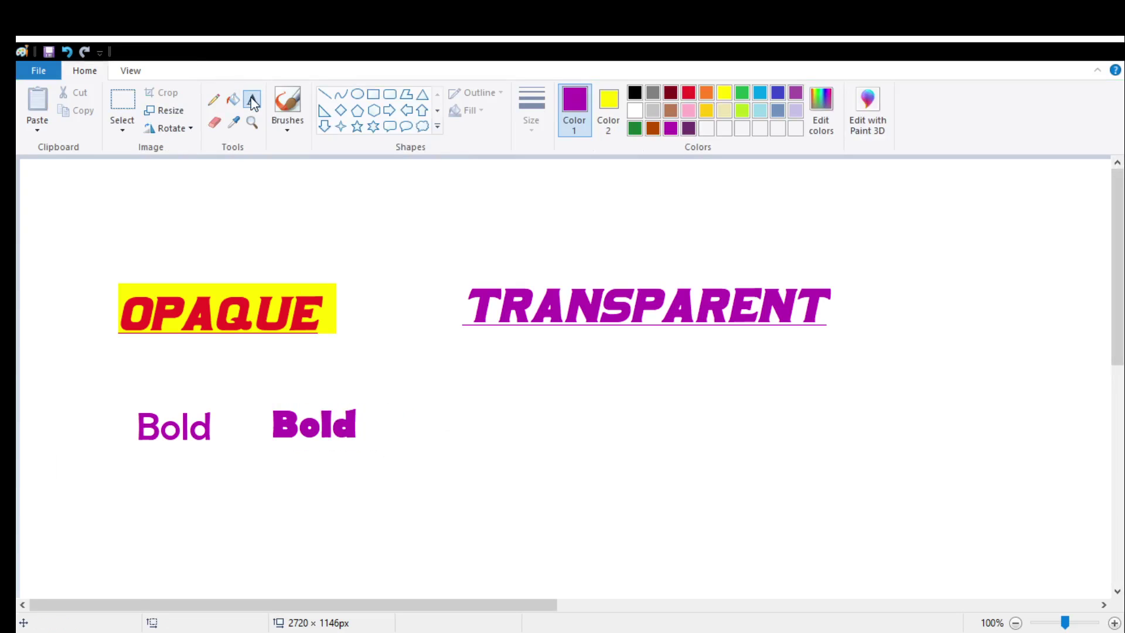
Add the underlined word Underline beside the bold Bold and commit it
click(414, 422)
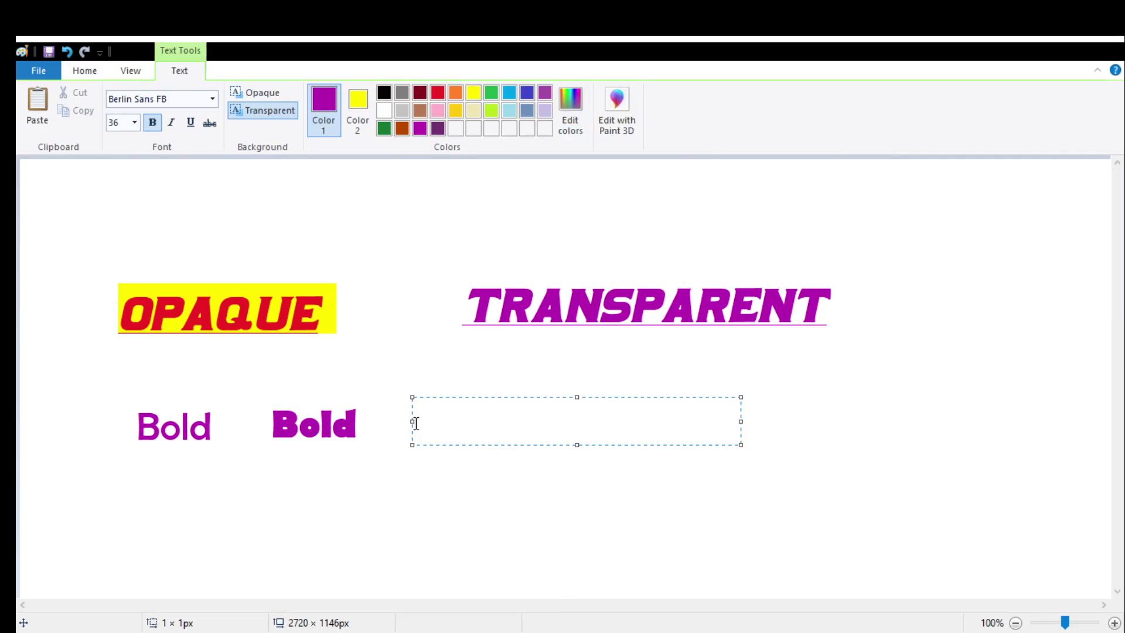
text(Under)
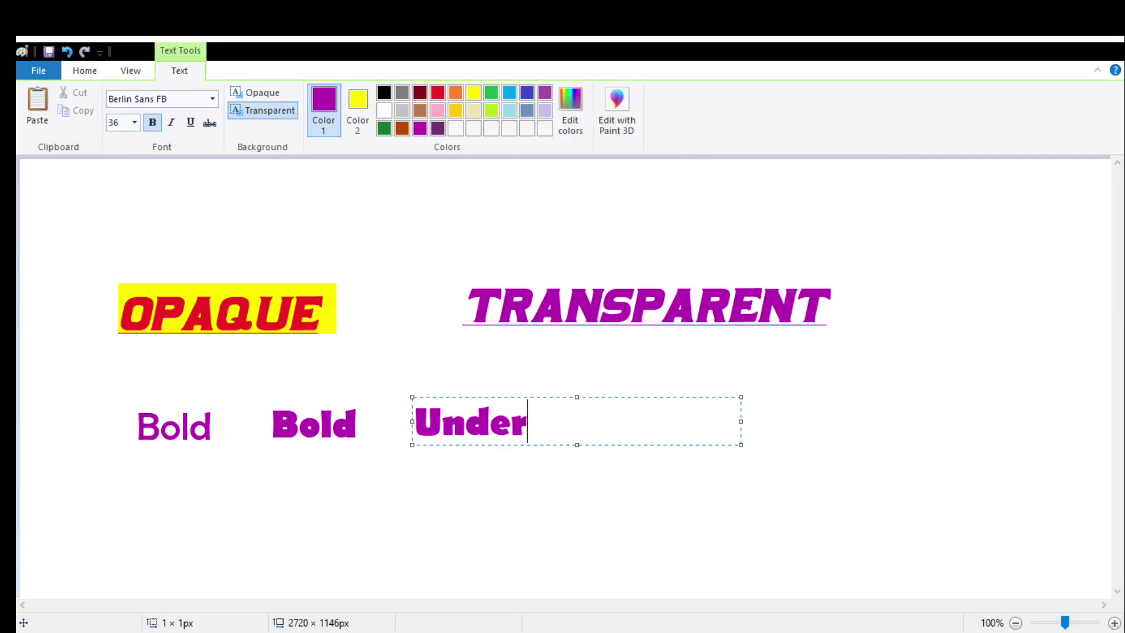
text(li)
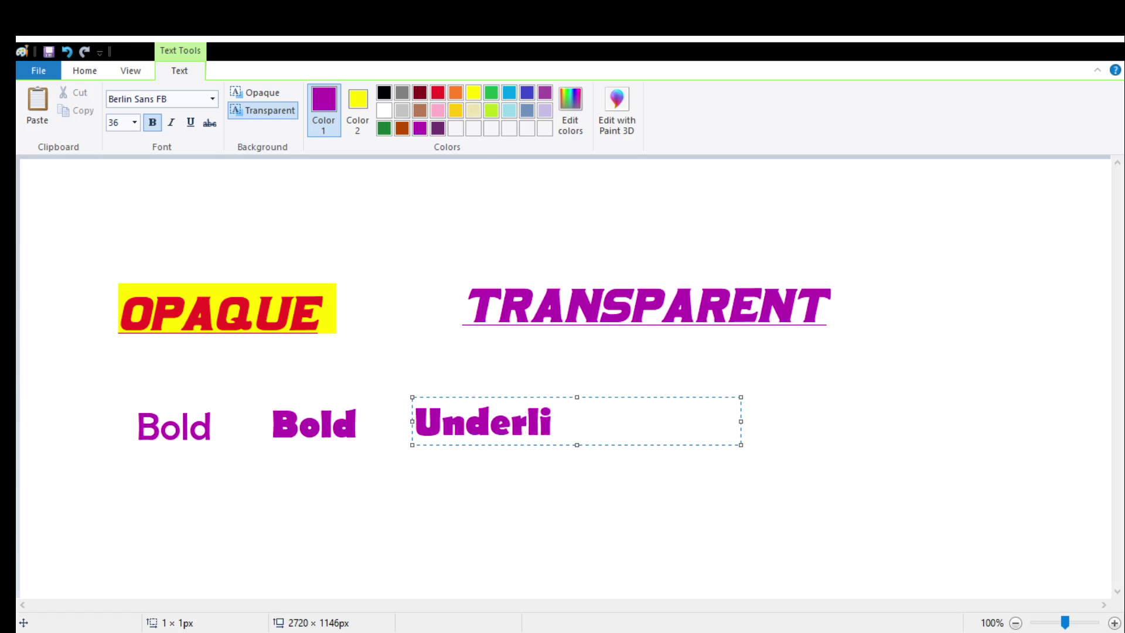
text(ne)
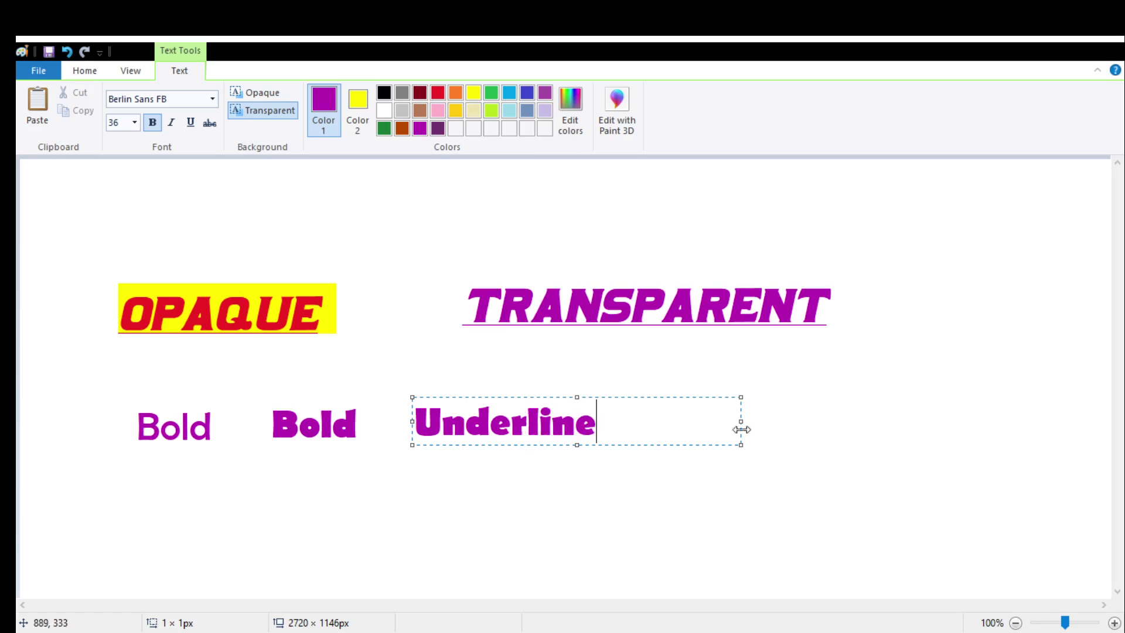
drag(741, 429, 352, 468)
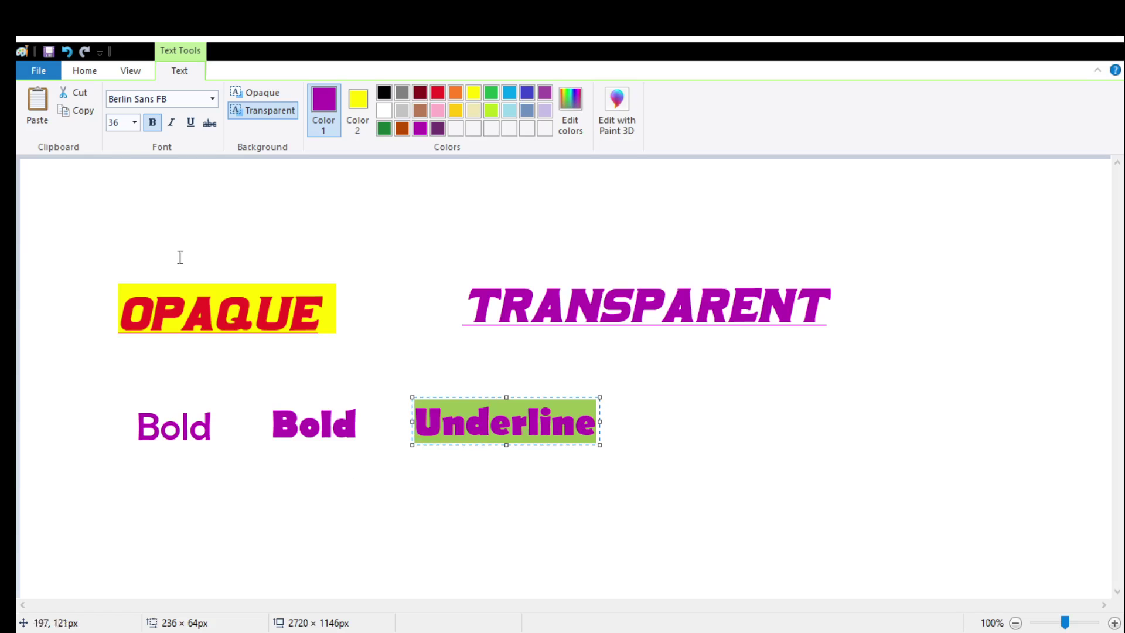
click(191, 123)
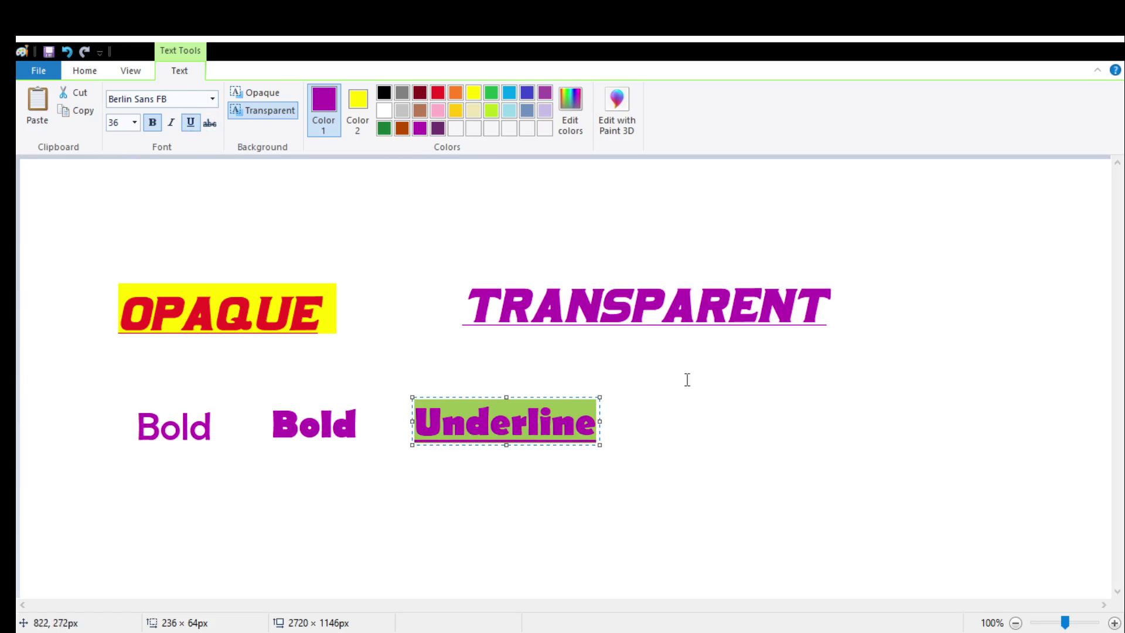
click(701, 412)
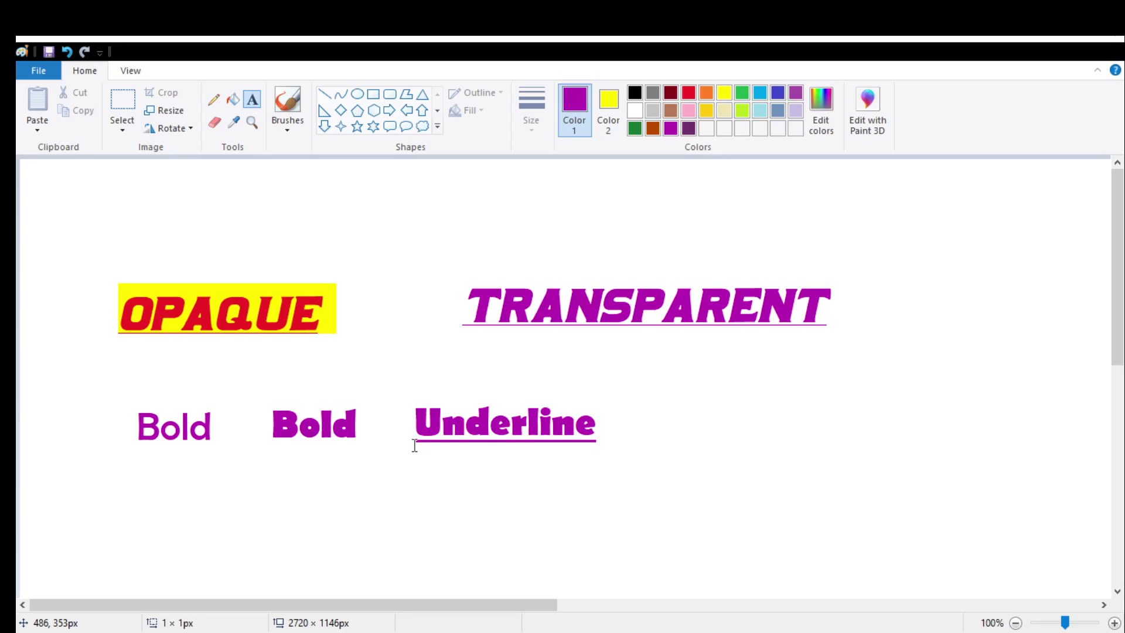
drag(414, 445, 603, 439)
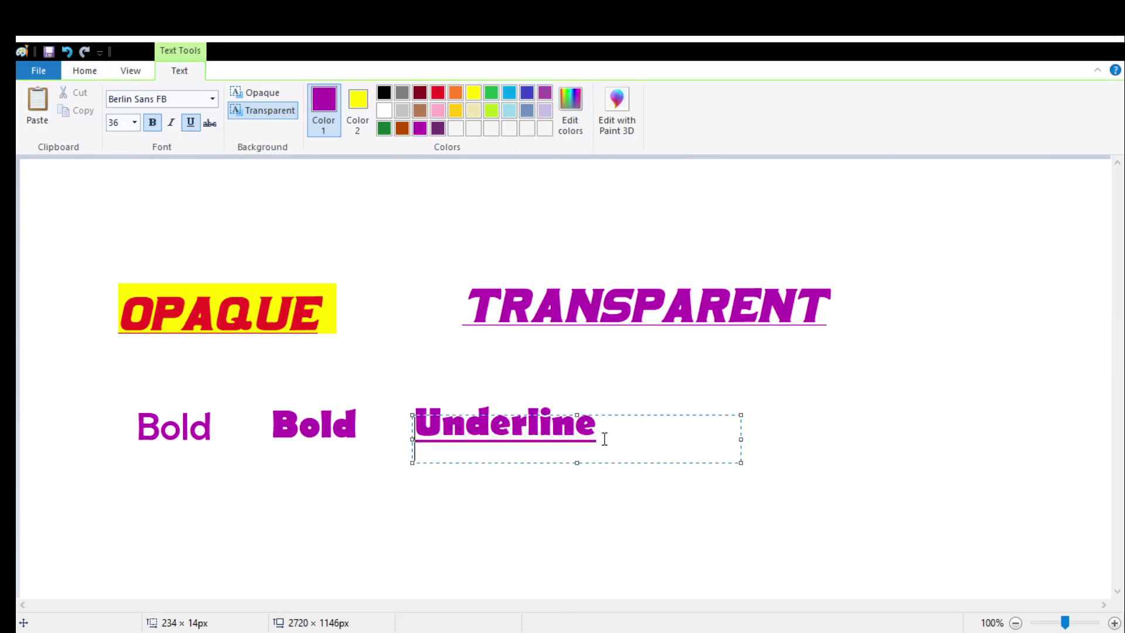
Start a text box right of Underline with bold and underline off, and type 'italic'
click(665, 374)
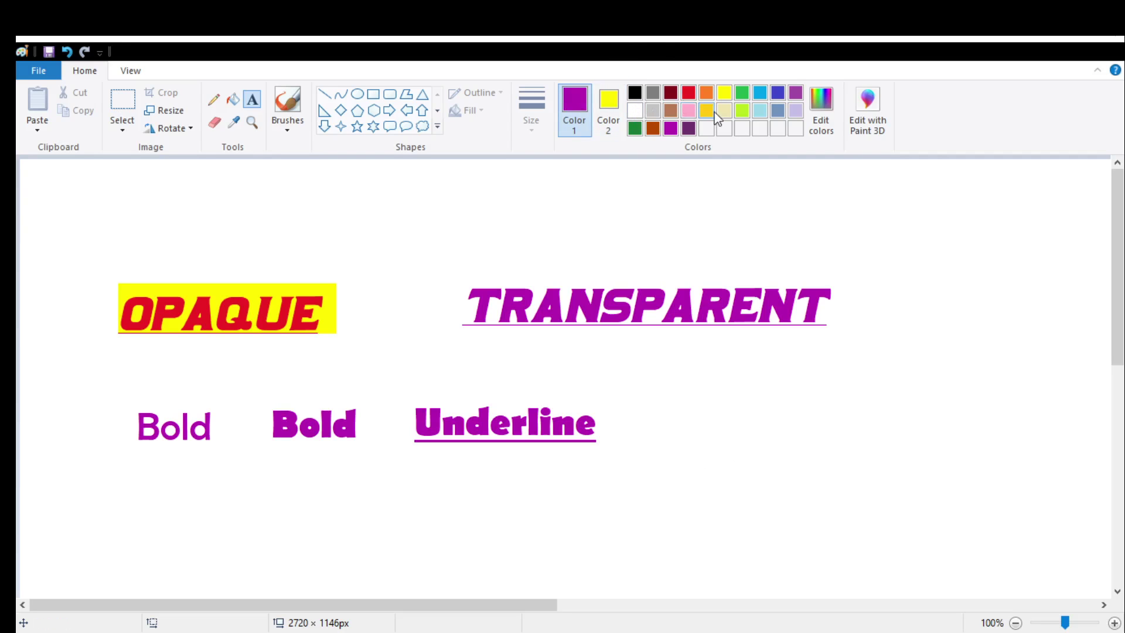
click(730, 96)
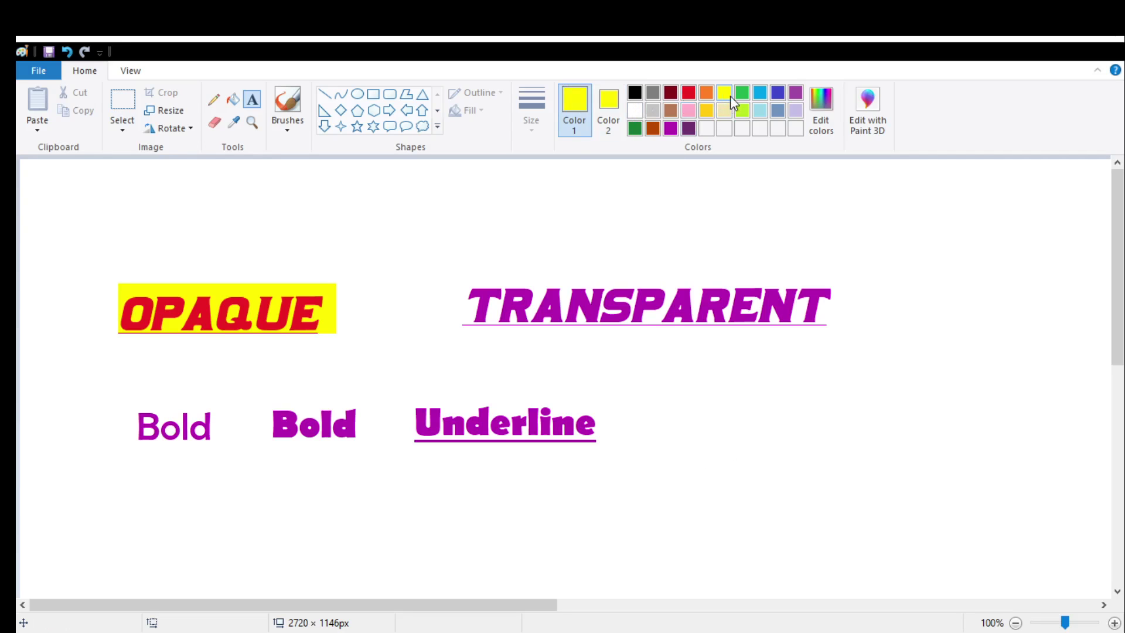
click(695, 434)
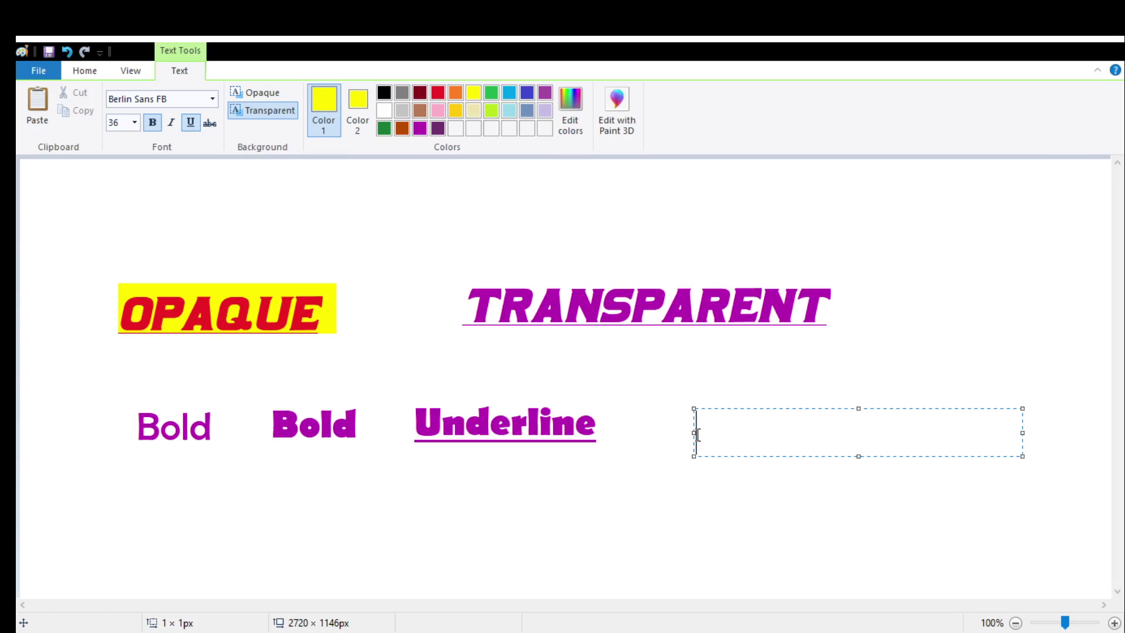
text(I)
key(ctrl+a)
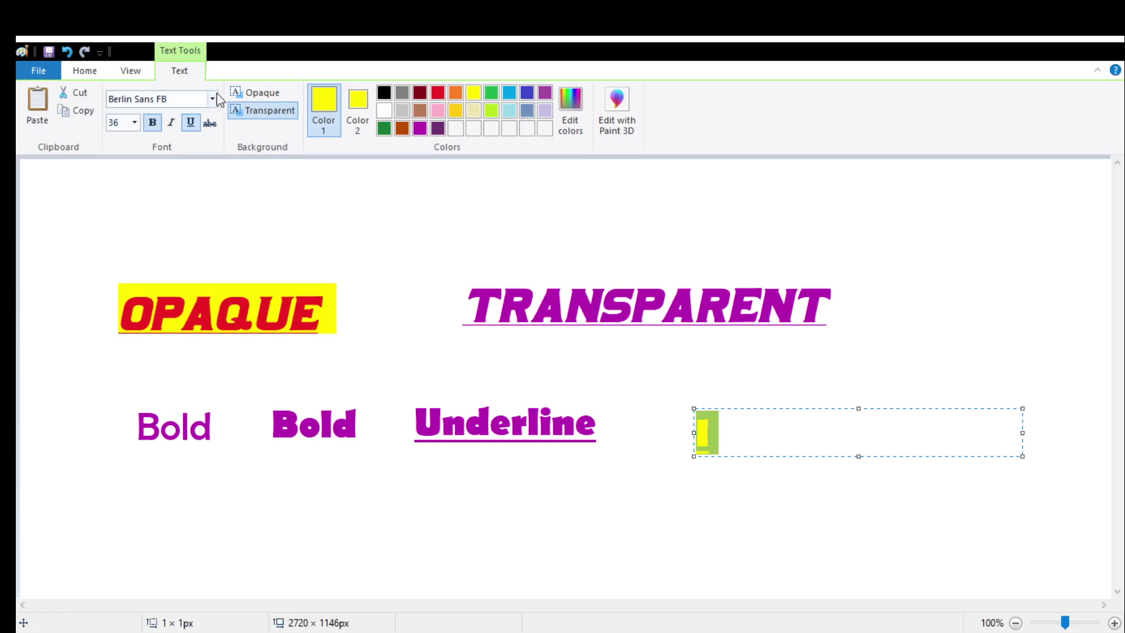
click(192, 124)
click(191, 123)
click(154, 124)
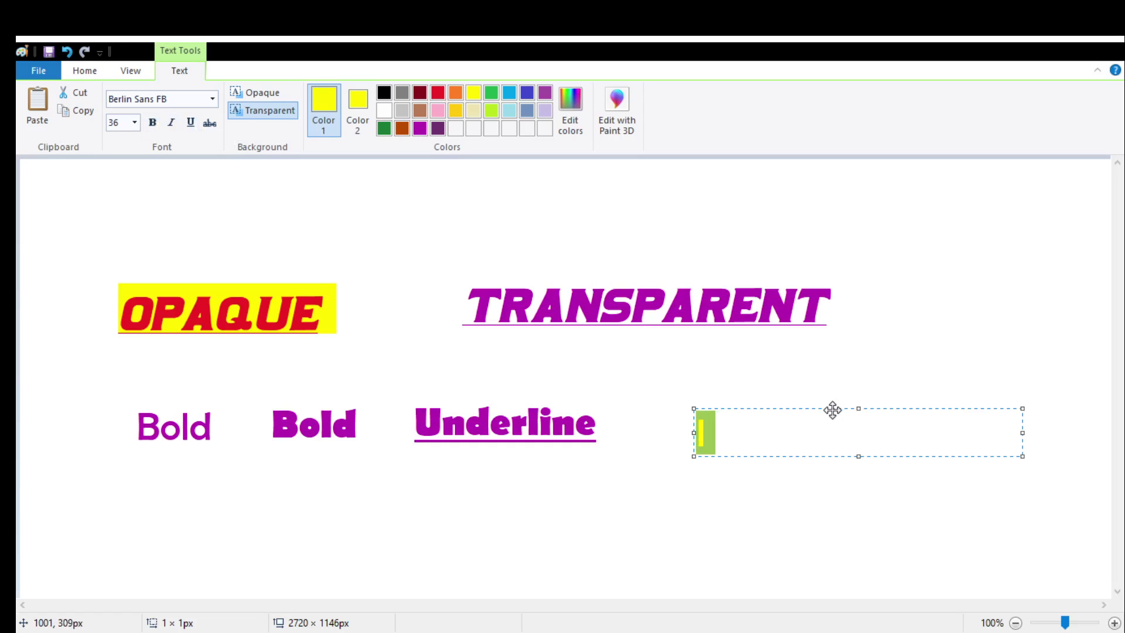
text(t)
key(BackSpace)
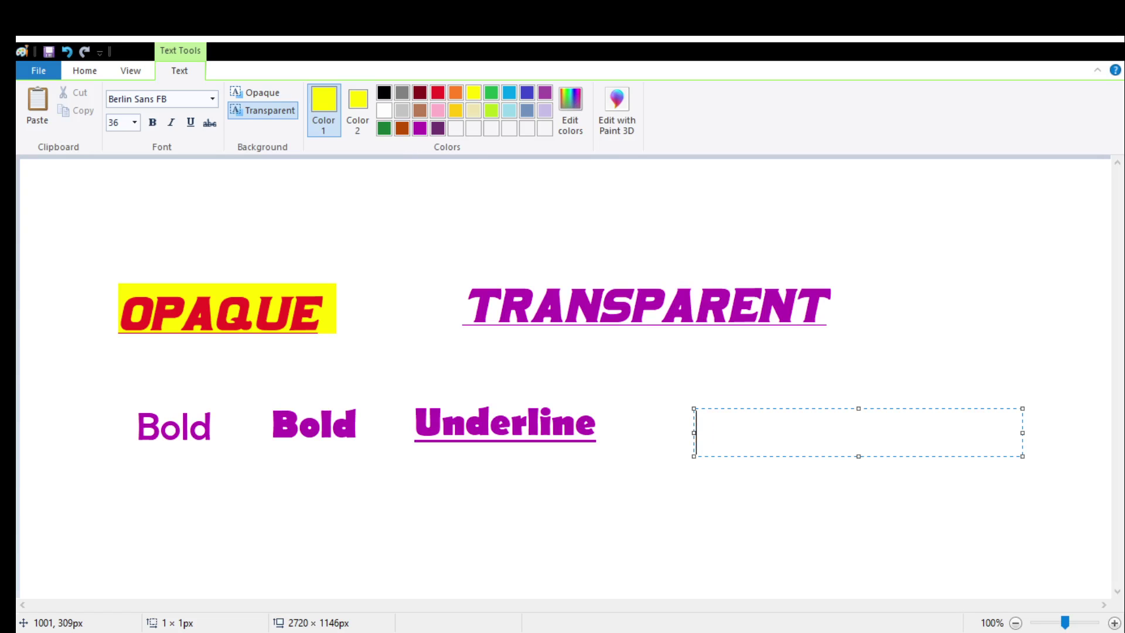
text(itali)
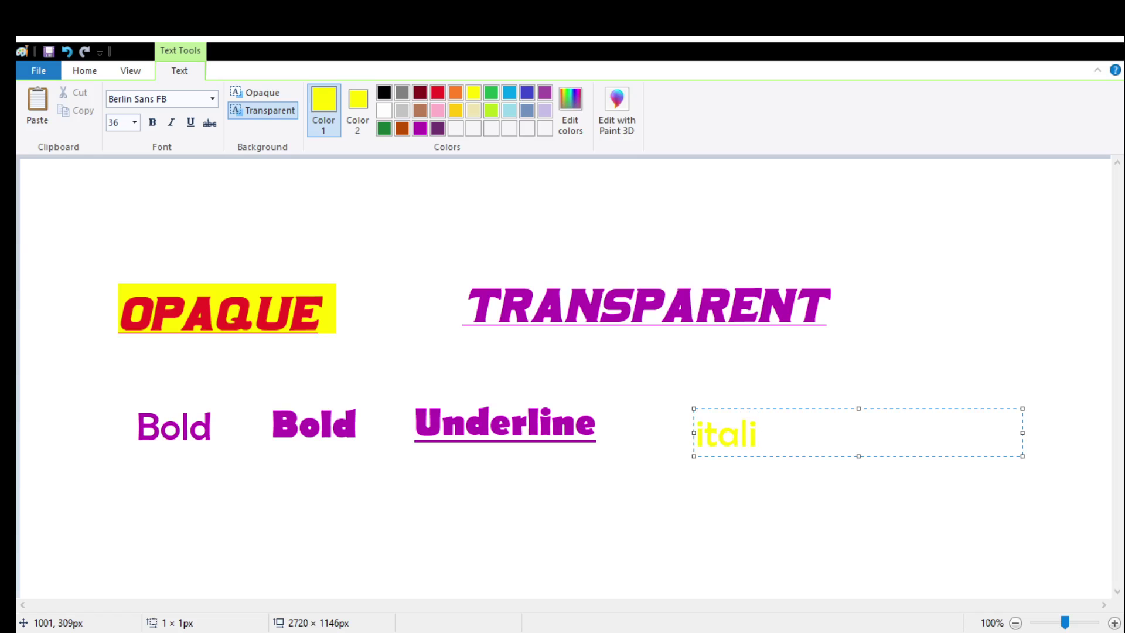
text(c)
Recolour 'italic' red, narrow its box to fit, and commit it
drag(1023, 431, 819, 412)
key(ctrl+a)
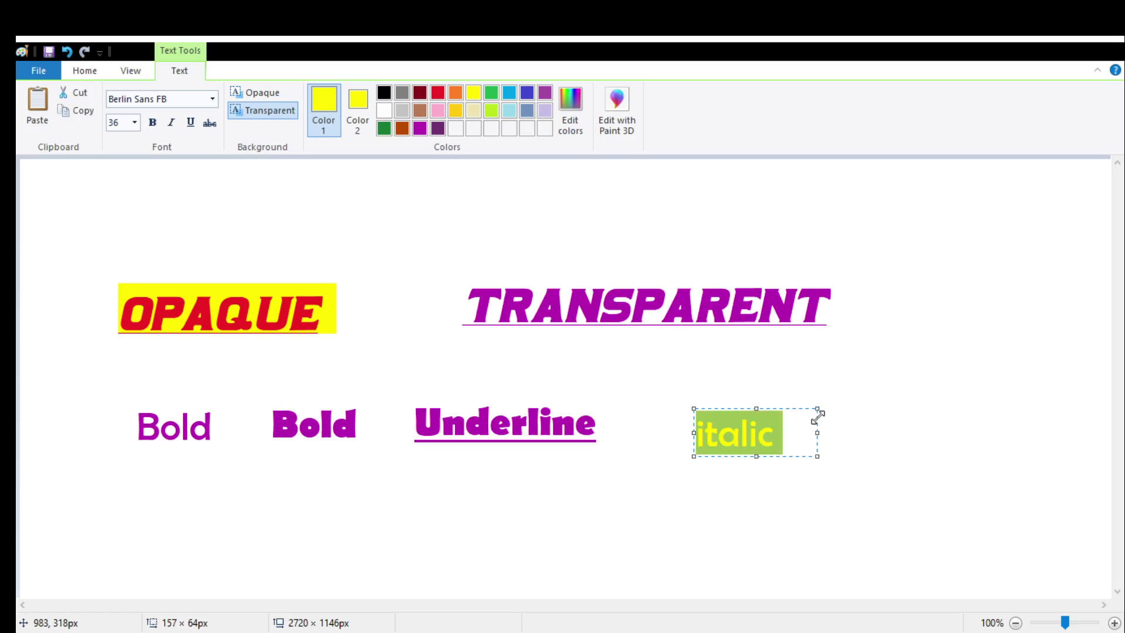
click(436, 97)
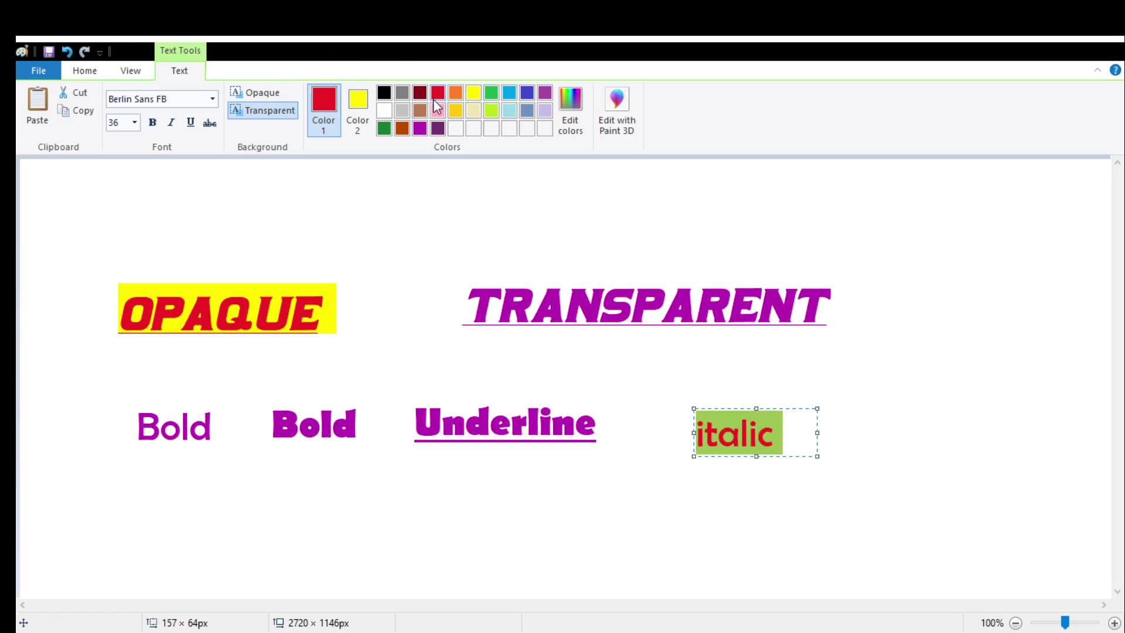
drag(818, 435, 785, 433)
click(835, 424)
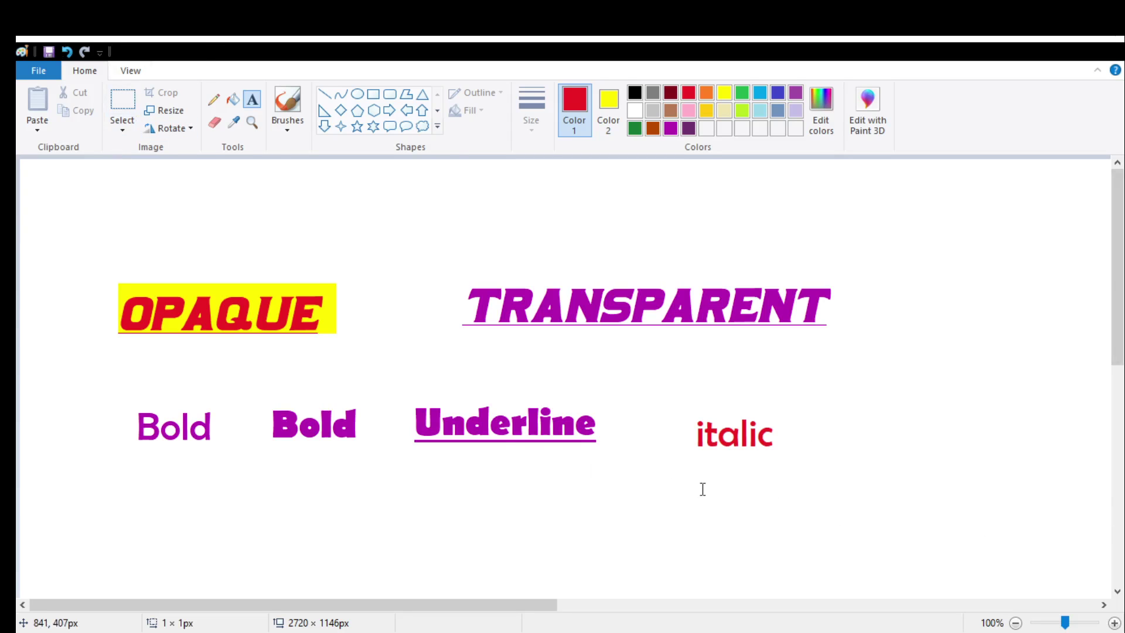
Type 'Italic' below 'italic', apply the Italic style, and commit it
click(701, 464)
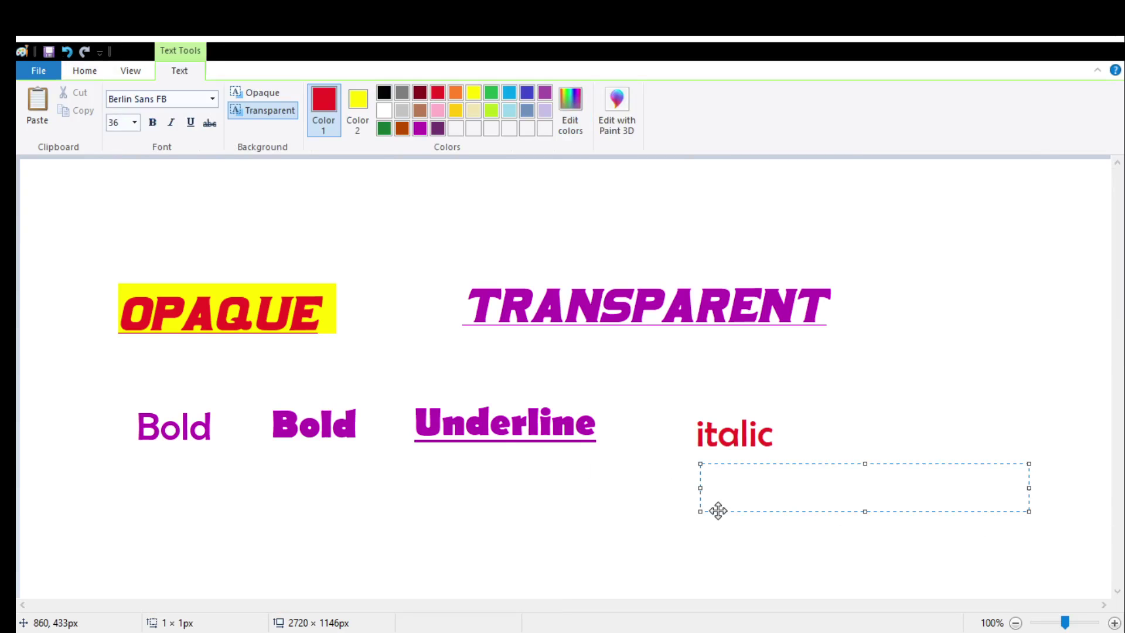
text(Ita)
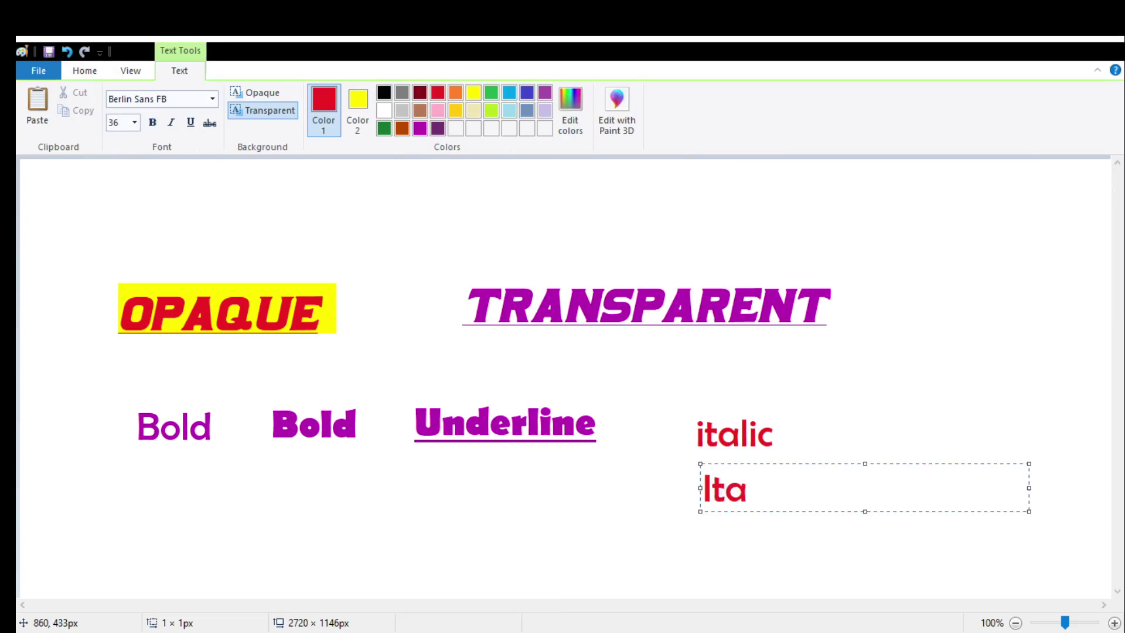
text(lic)
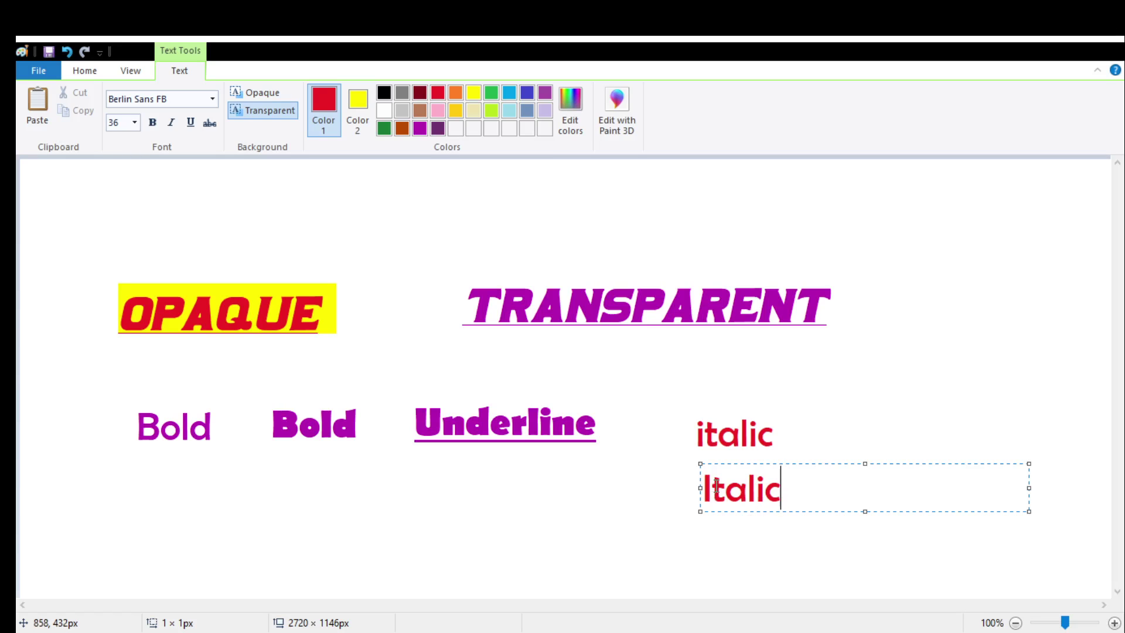
drag(703, 489, 861, 494)
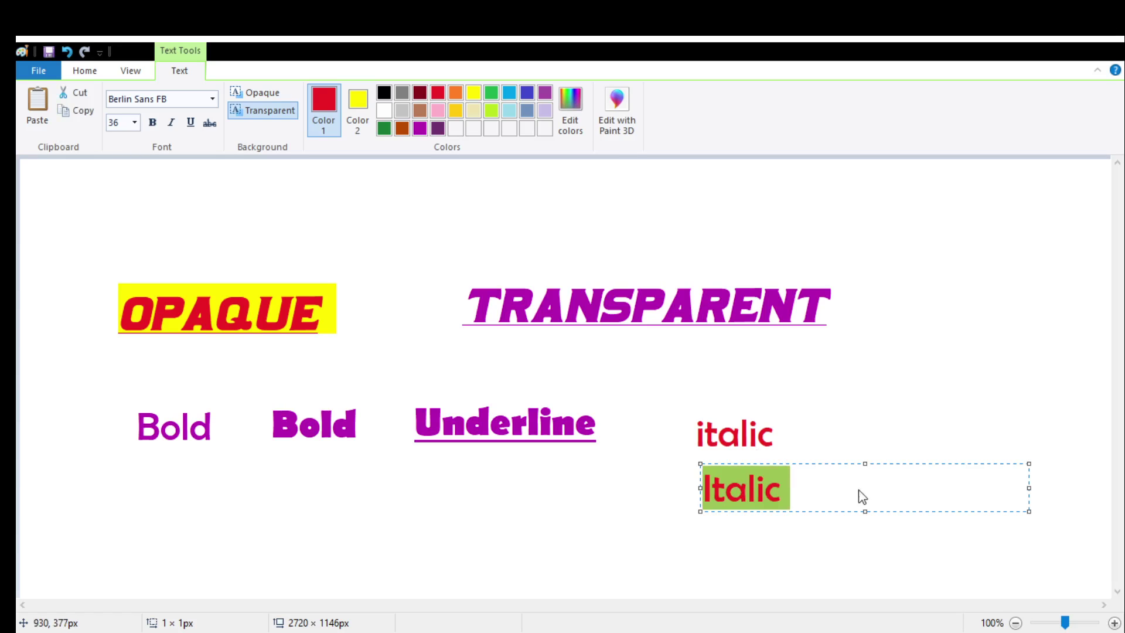
click(171, 124)
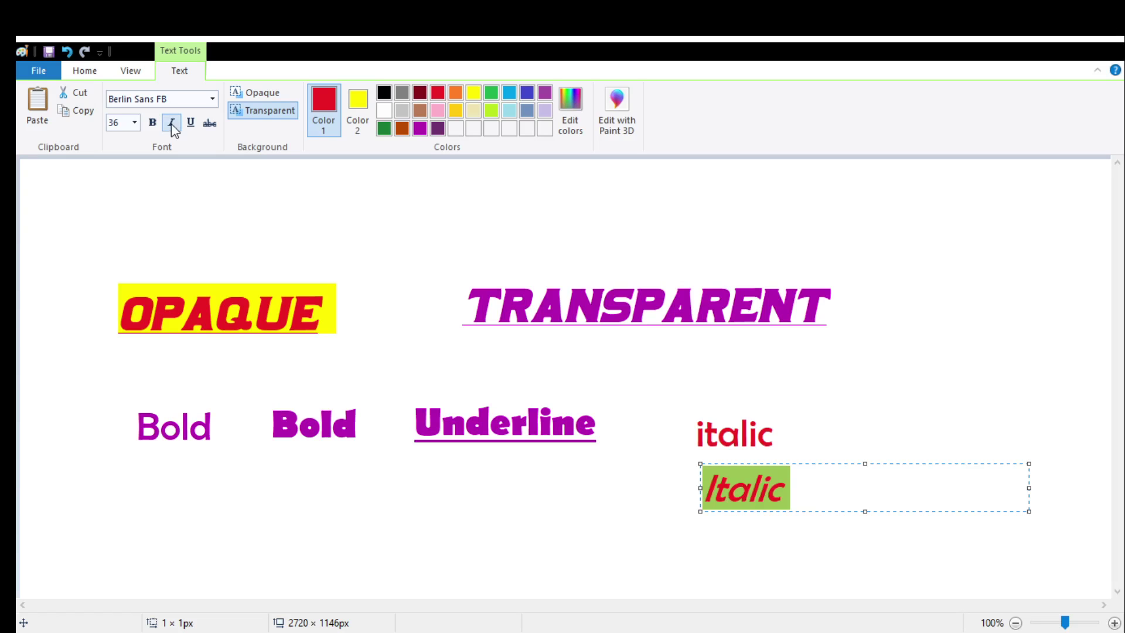
click(840, 419)
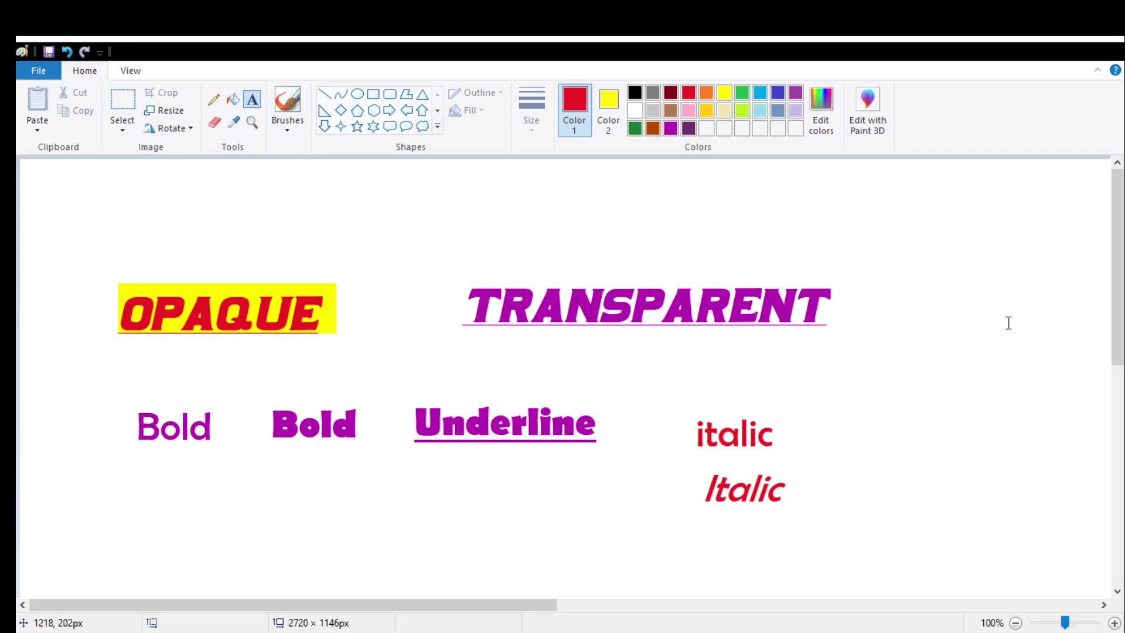
Type 'Font Style' at the top right and try Arial Rounded MT Bold and Franklin Gothic Heavy
click(858, 198)
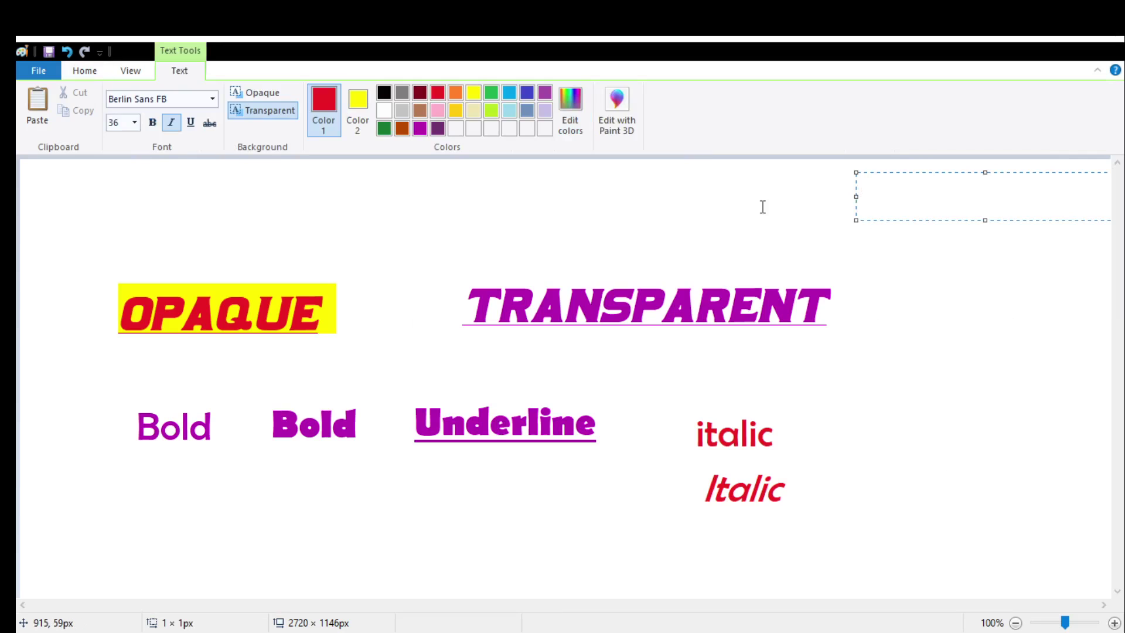
text(Fo)
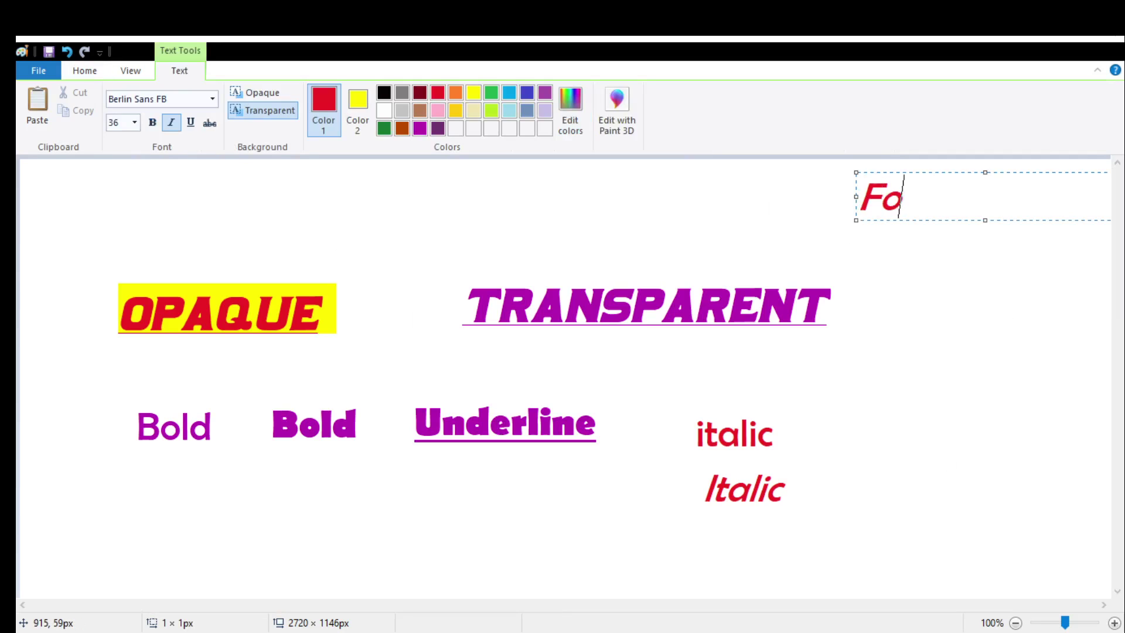
text(nt )
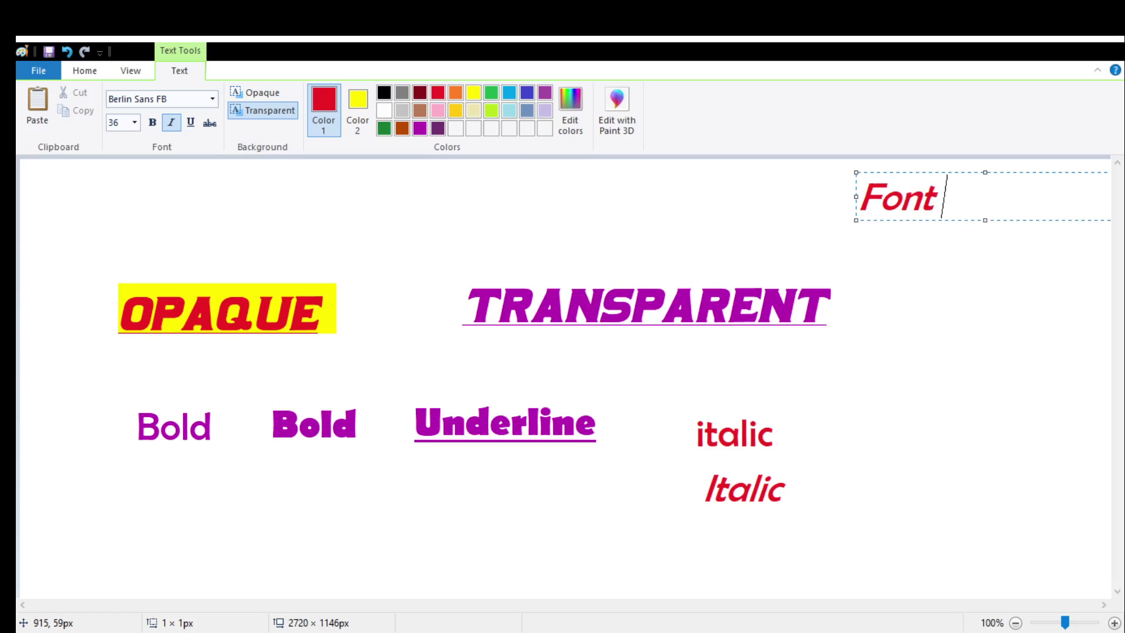
text(Style)
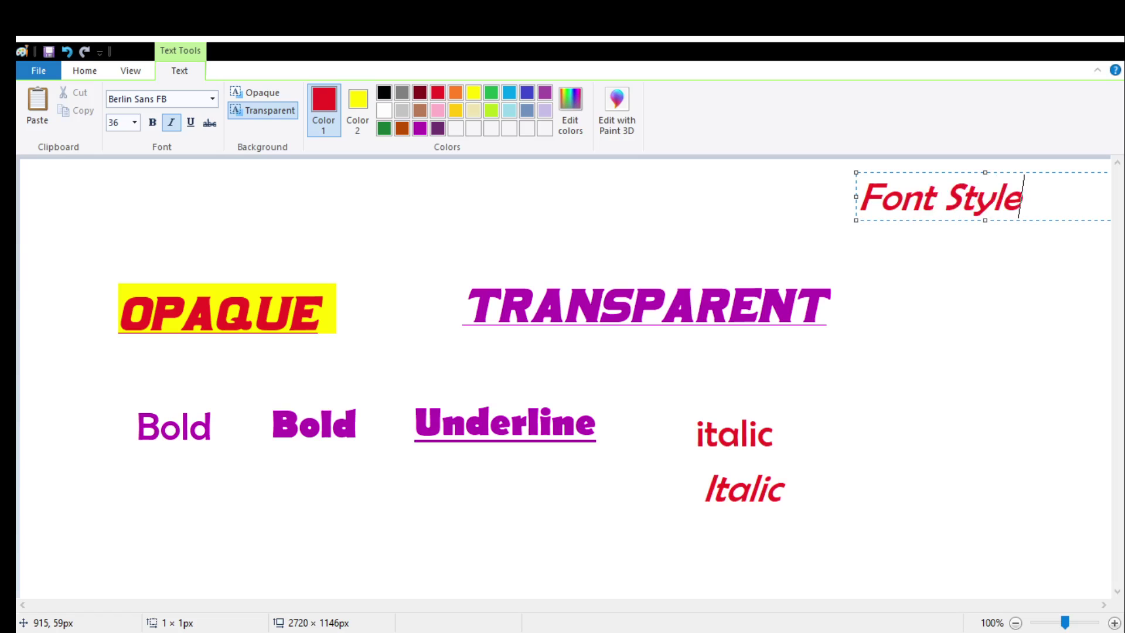
key(ctrl+a)
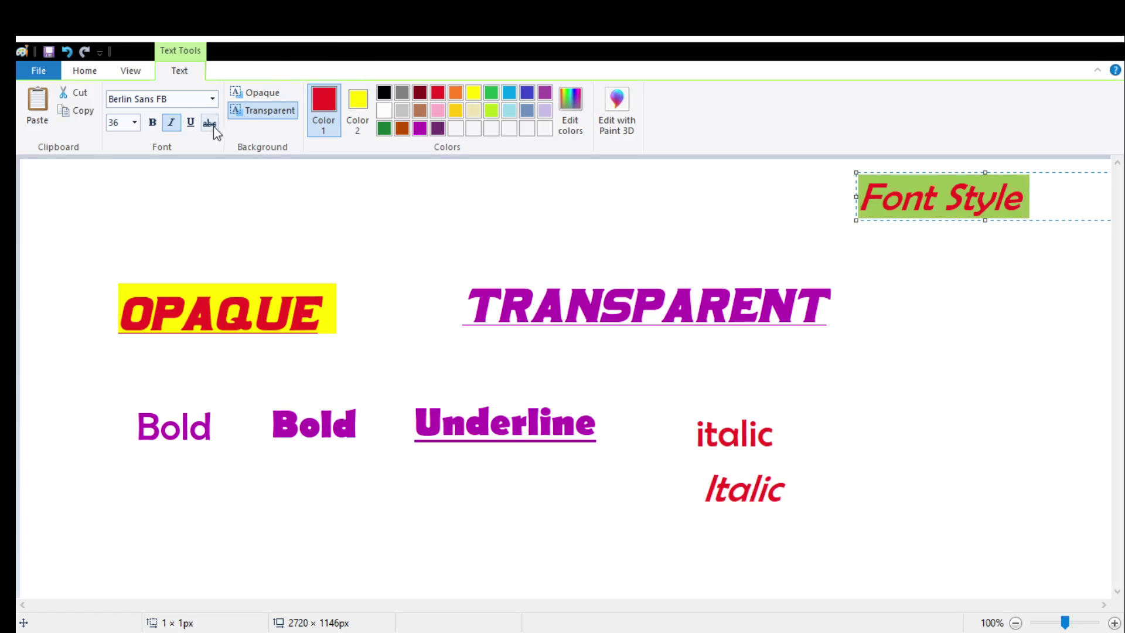
click(214, 99)
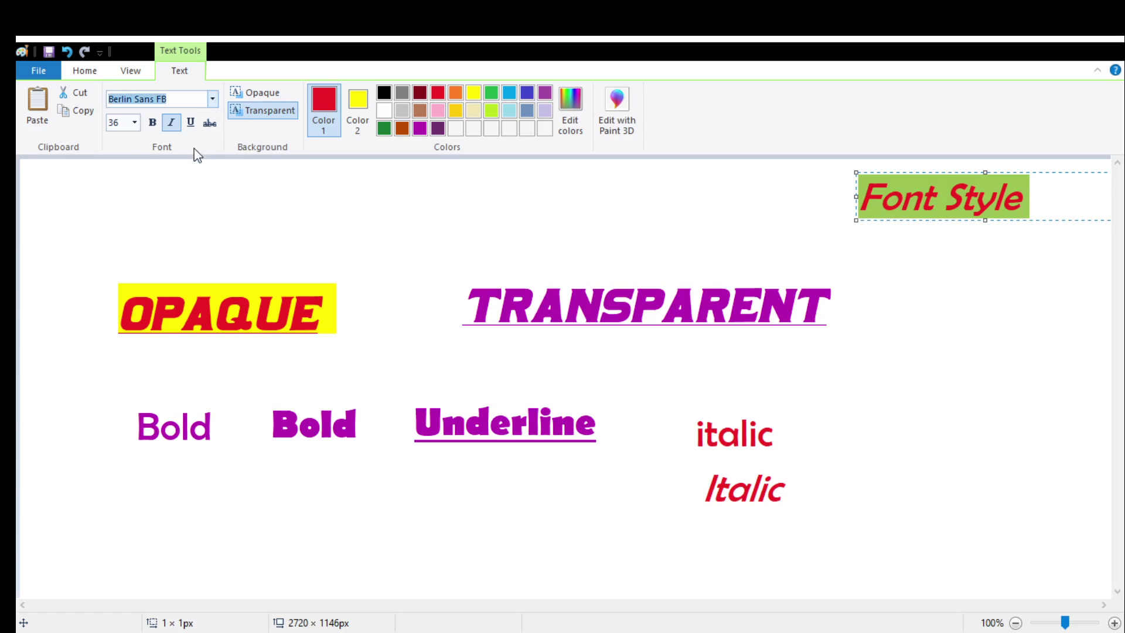
text(Arial Rounded MT Bold)
key(Return)
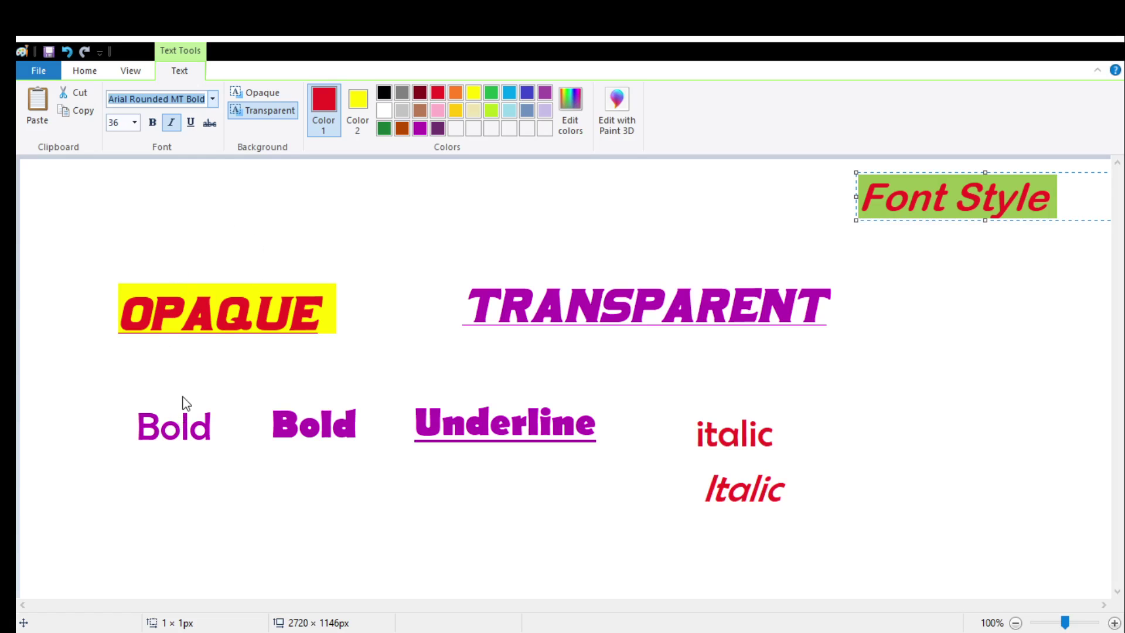
text(Franklin Gothic Heavy)
key(Return)
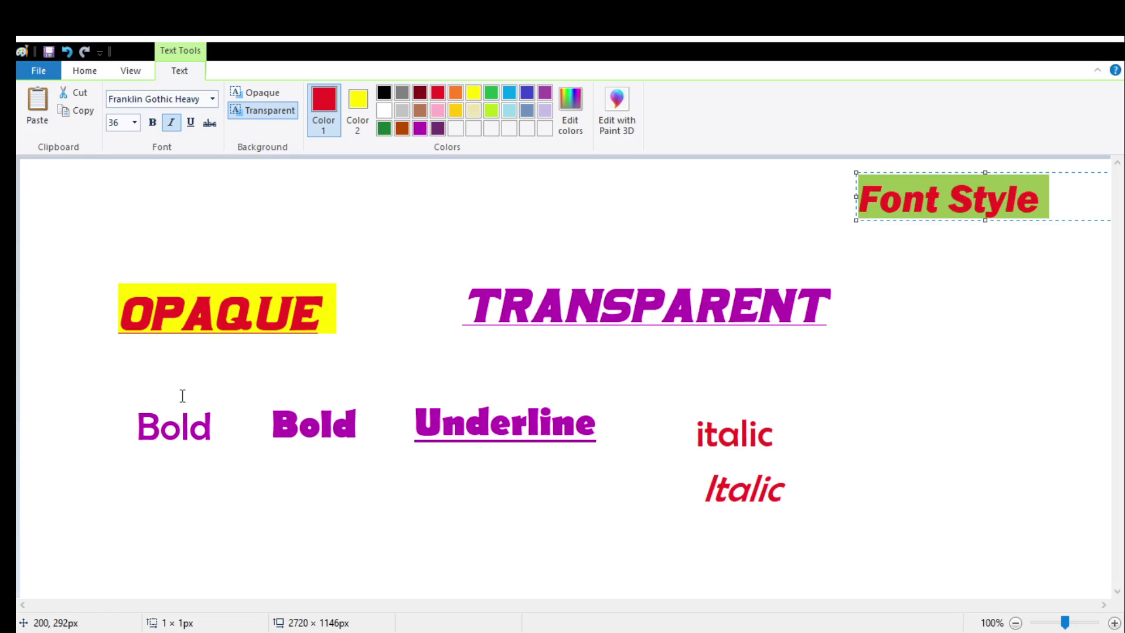
Try Forte, DFMincho-UB and Charlemagne Std on the heading, ending with Cabaret Display
click(209, 101)
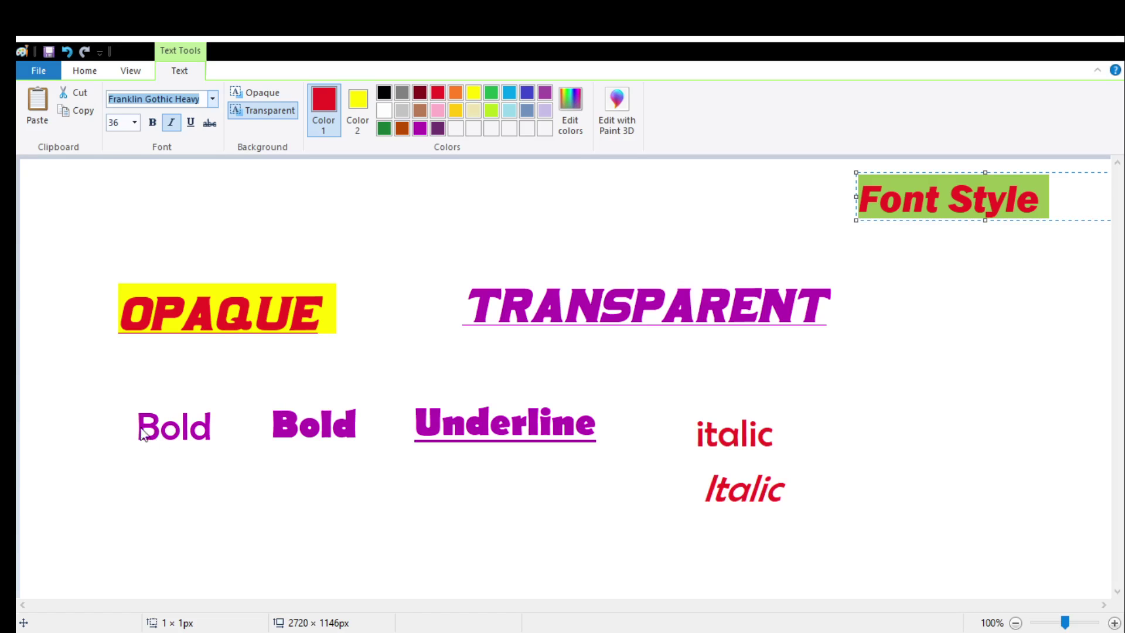
text(Forte)
key(Return)
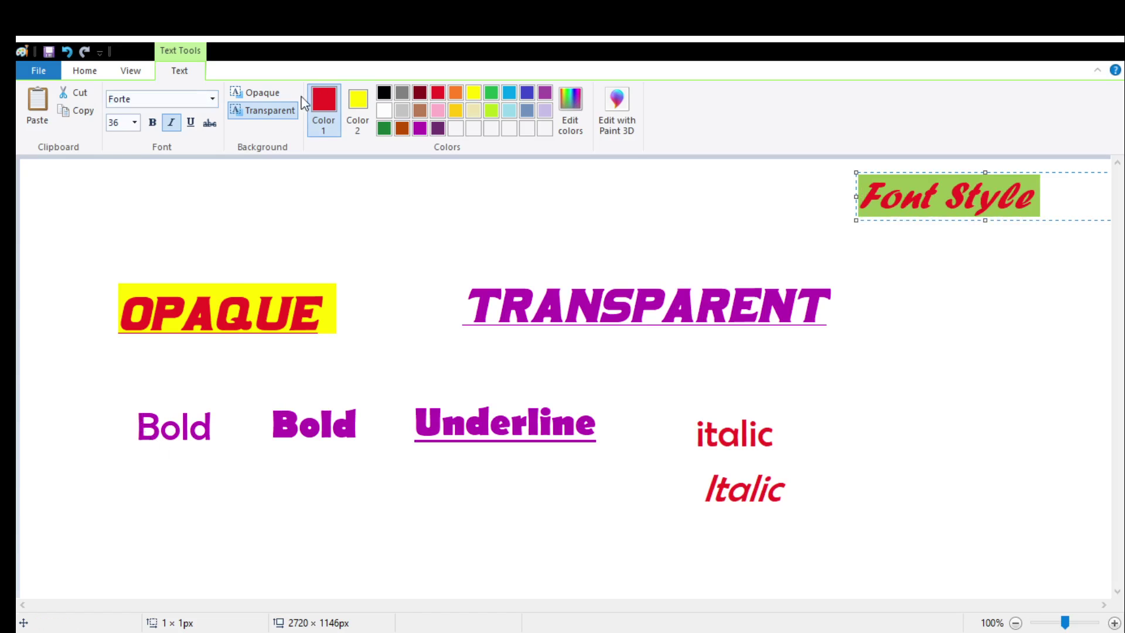
click(210, 101)
key(Up)
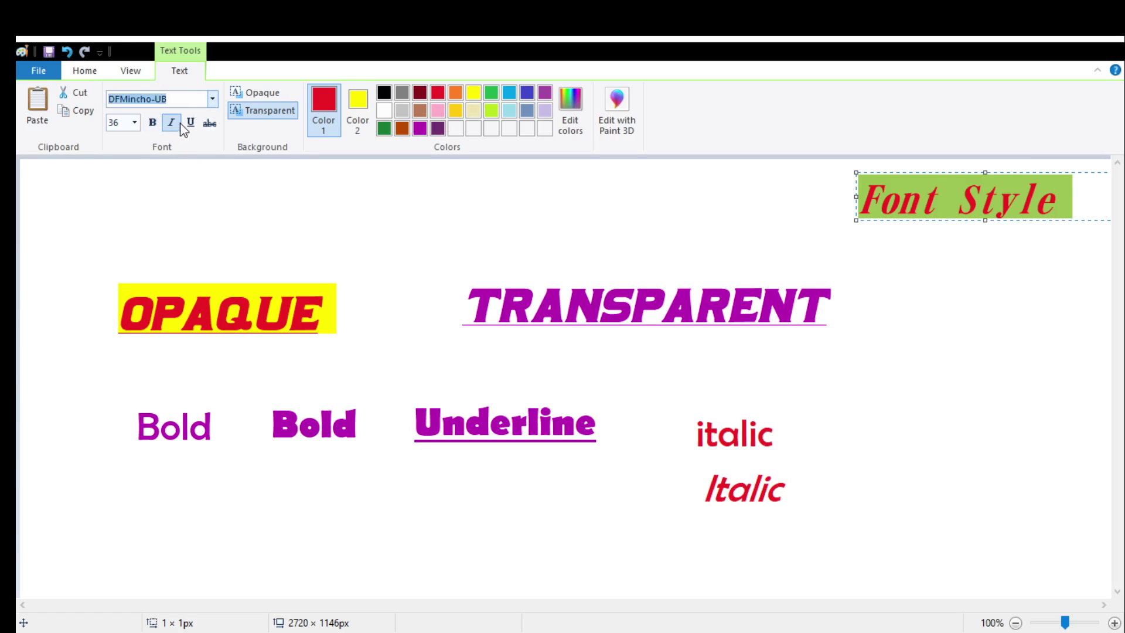
key(Up)
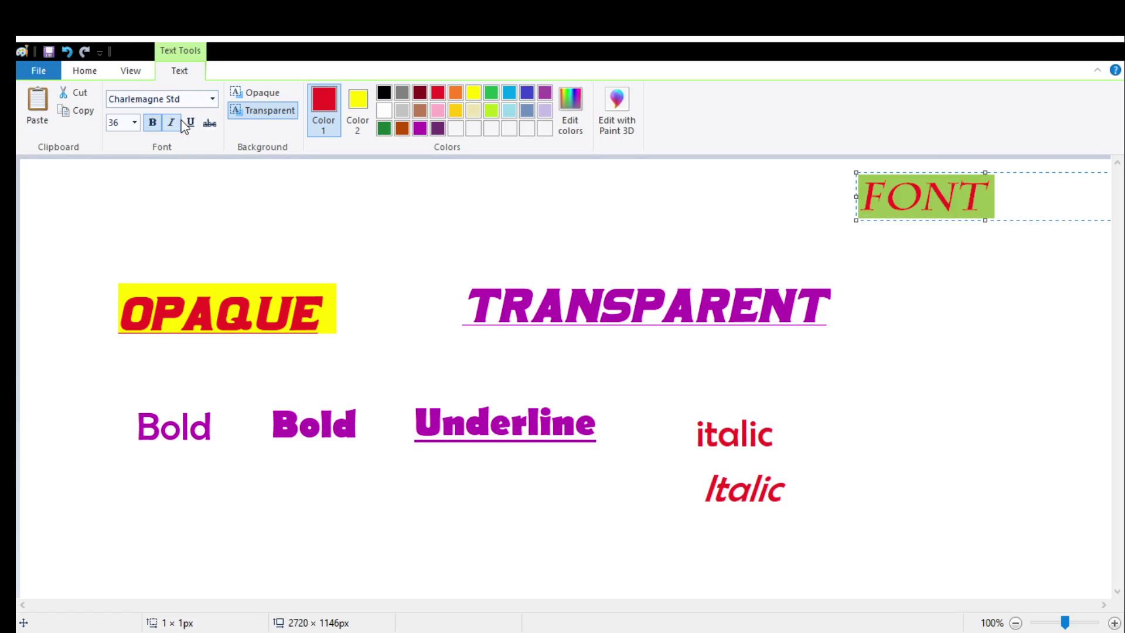
click(215, 101)
key(Up)
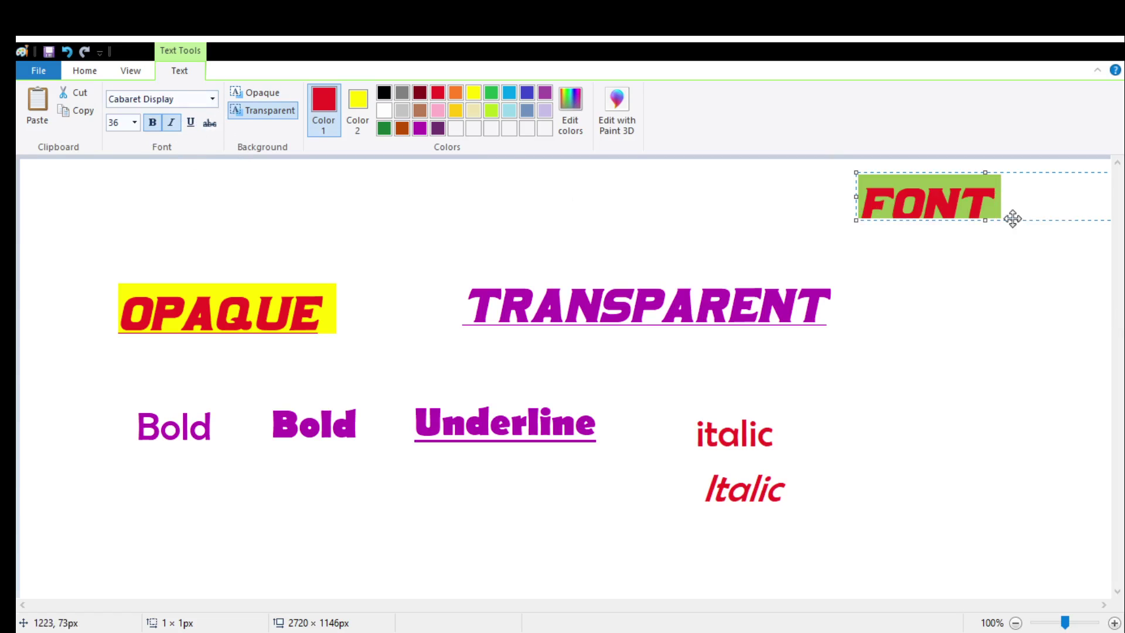
Widen the heading box so FONT STYLE fits one line, set Bauhaus 93, and commit
drag(987, 221, 1051, 484)
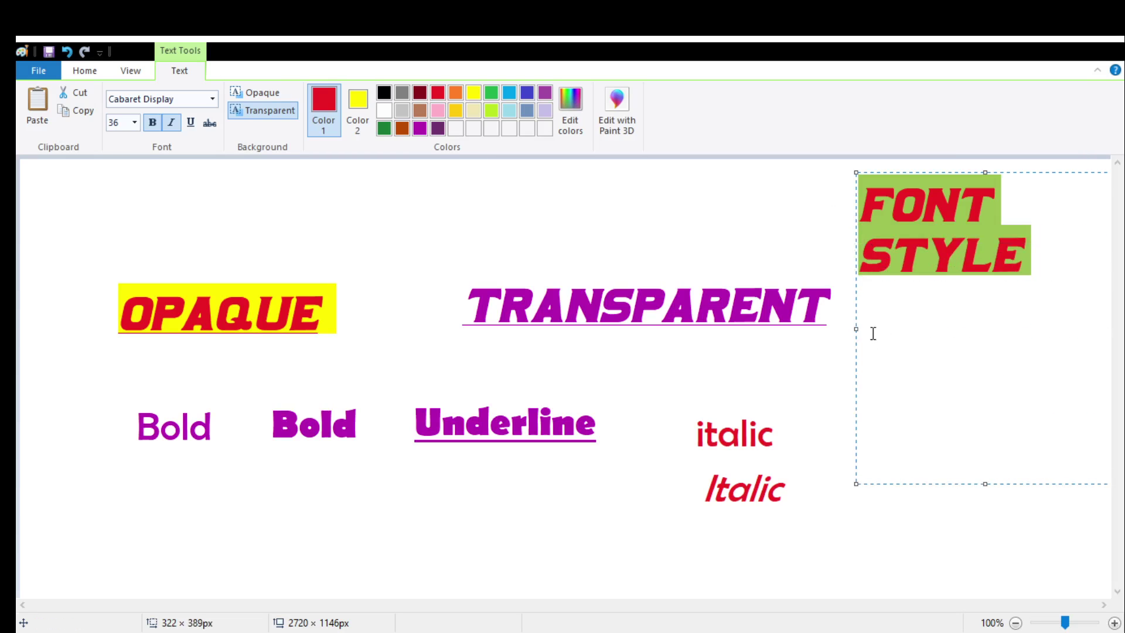
drag(856, 329, 438, 358)
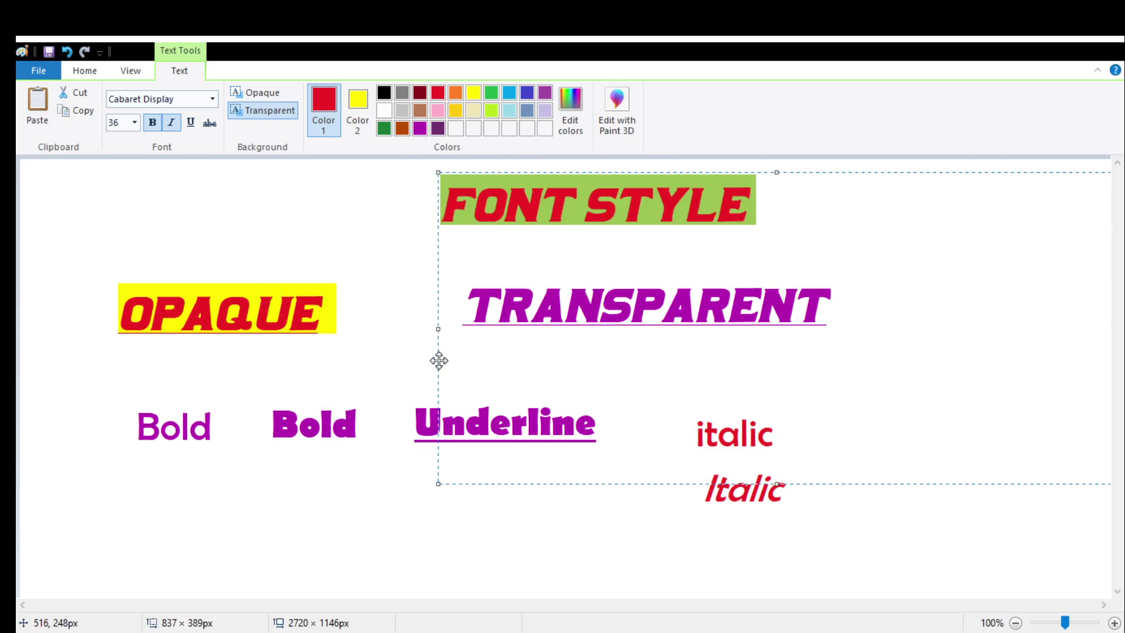
click(210, 102)
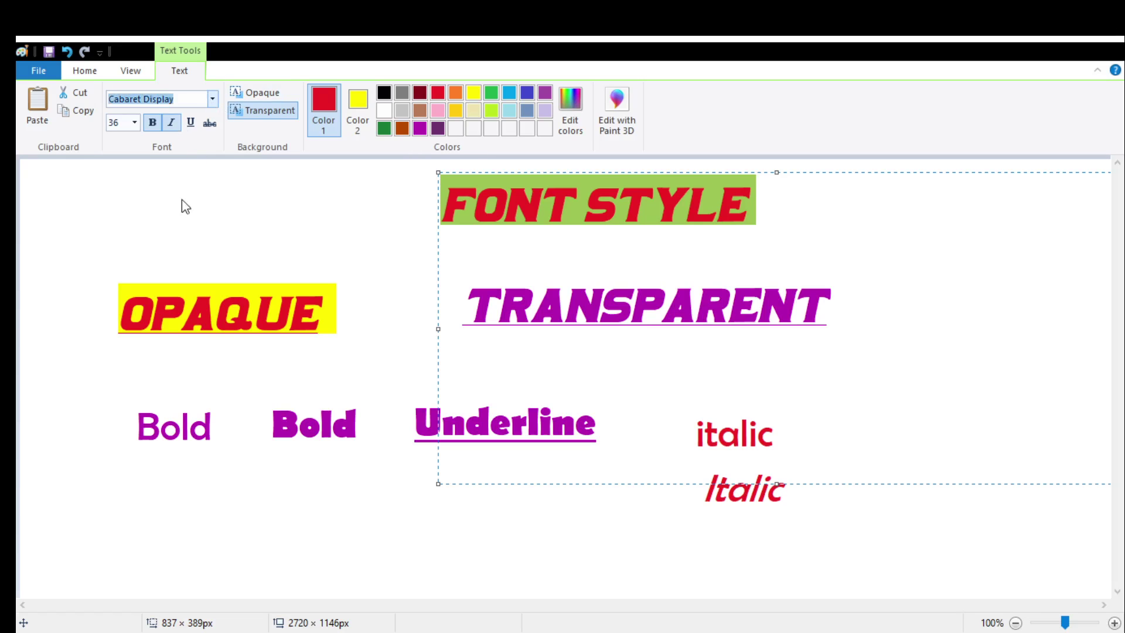
key(Up)
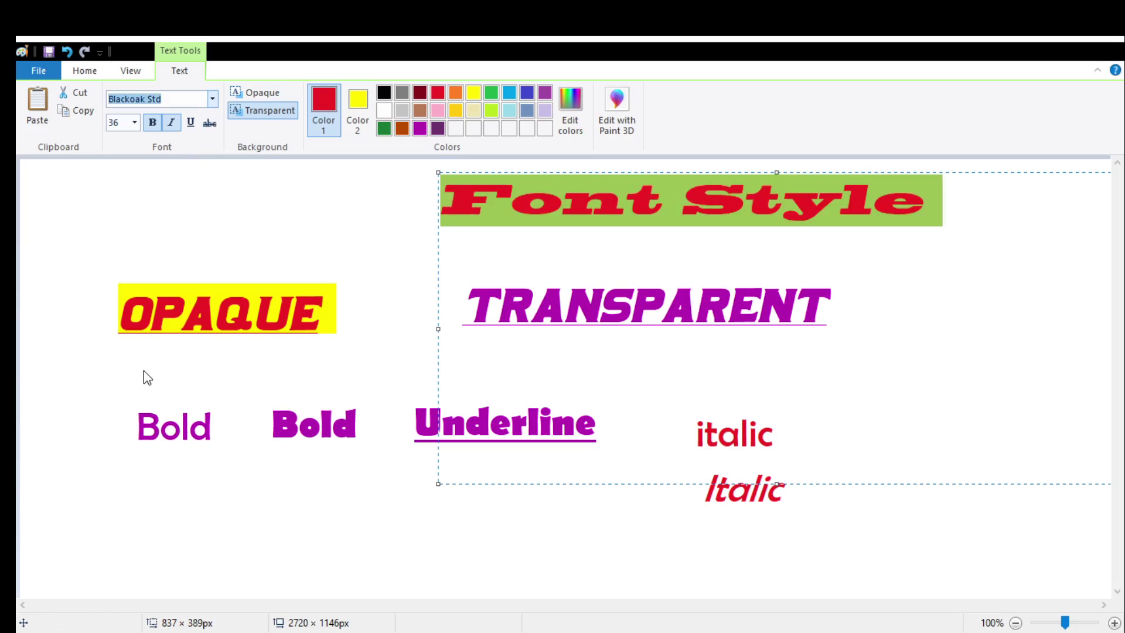
key(Up)
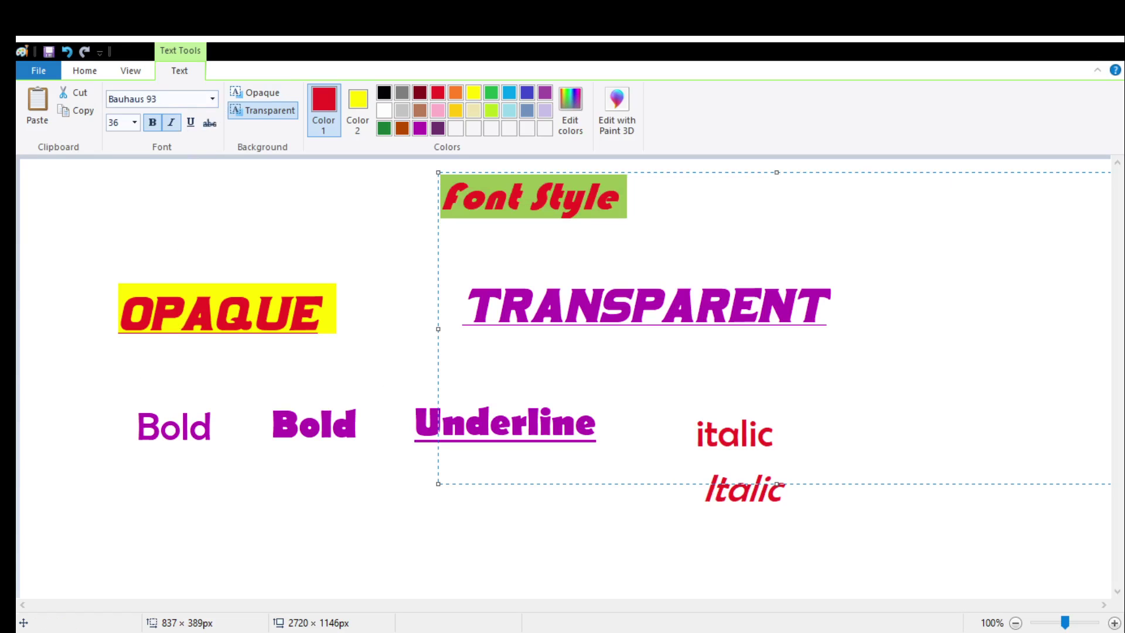
click(525, 544)
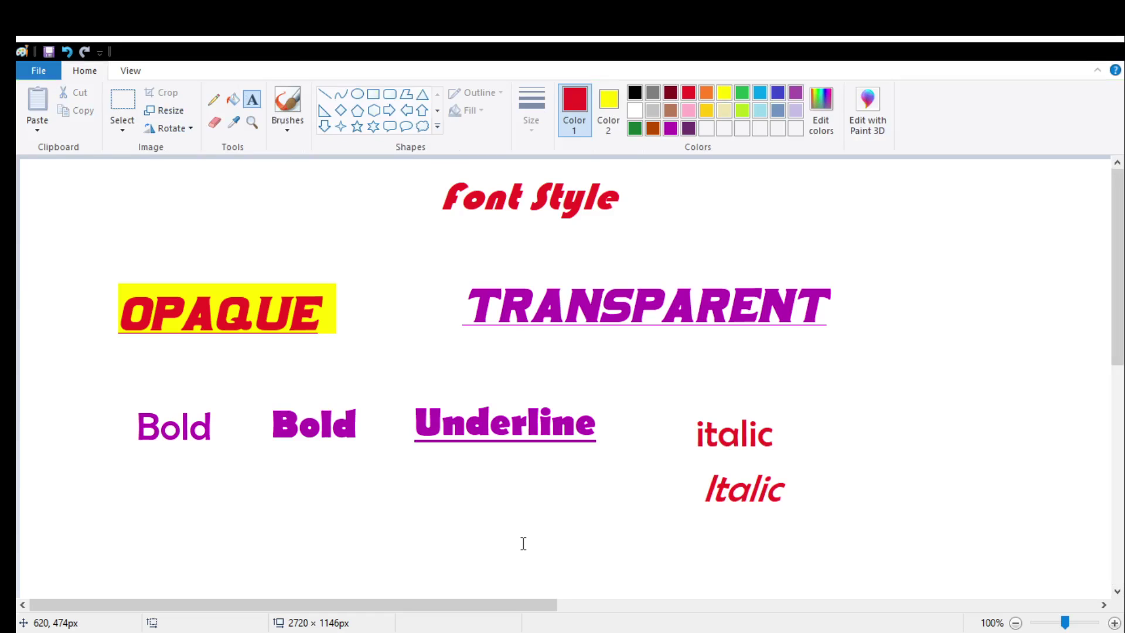